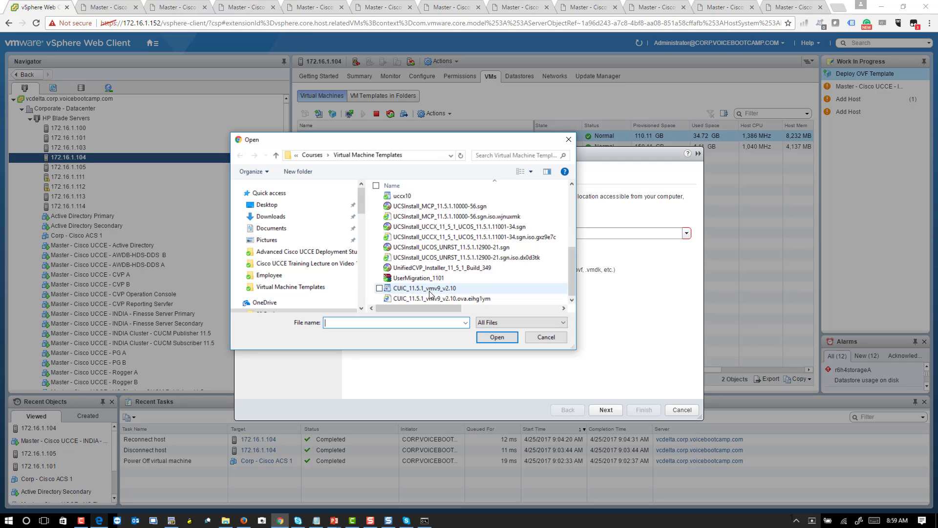
# Step: Load the local CUIC_11.5.1_vmv9_v2.10 template file into the Deploy OVF Template wizard
pyautogui.moveTo(430, 309)
pyautogui.mouseDown()
pyautogui.moveTo(484, 310)
pyautogui.moveTo(427, 308)
pyautogui.mouseUp()
pyautogui.click(418, 289)
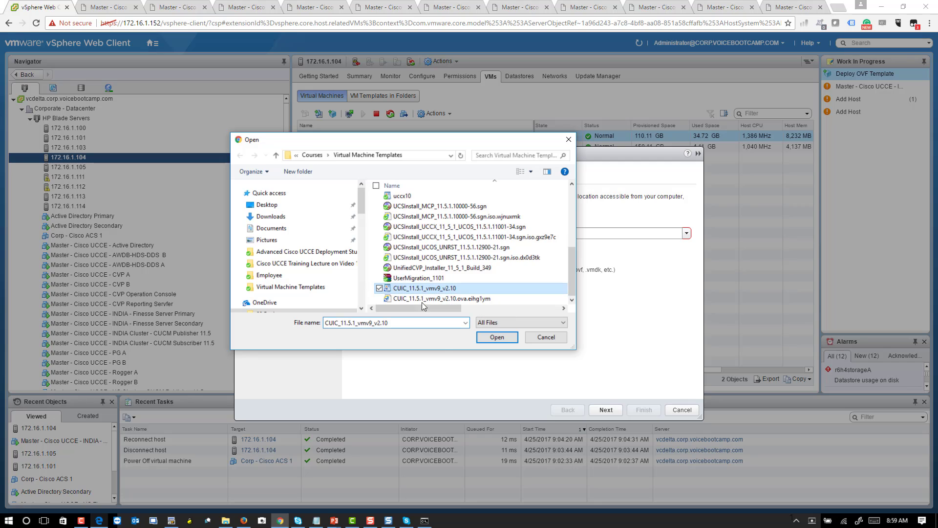
pyautogui.click(500, 336)
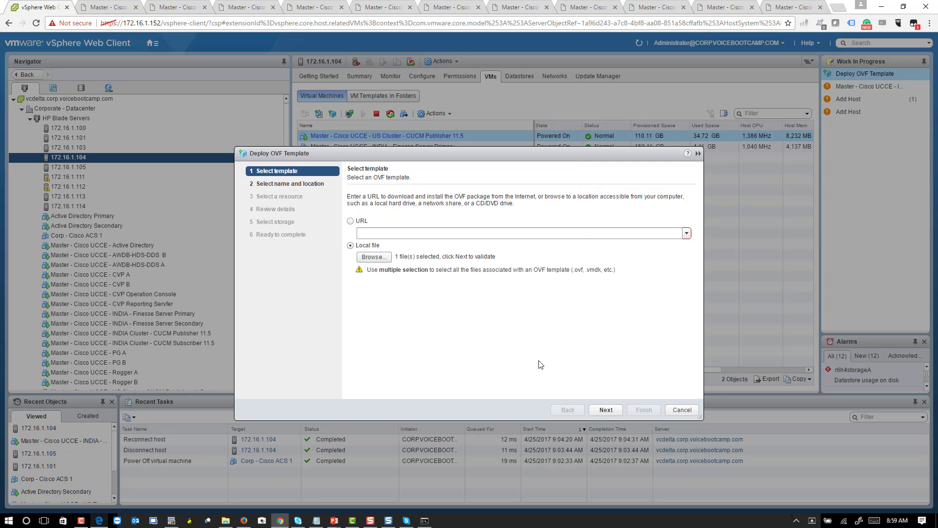
# Step: Name the new VM 'Master - Cisco UCCE - CUIC Reporting Server'
pyautogui.click(611, 410)
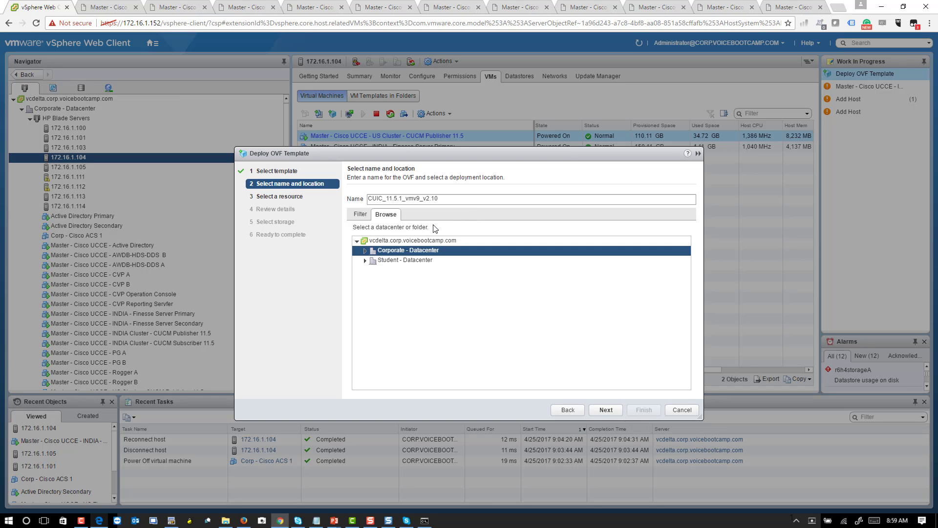
pyautogui.moveTo(441, 200); pyautogui.dragTo(249, 191)
pyautogui.write('m')
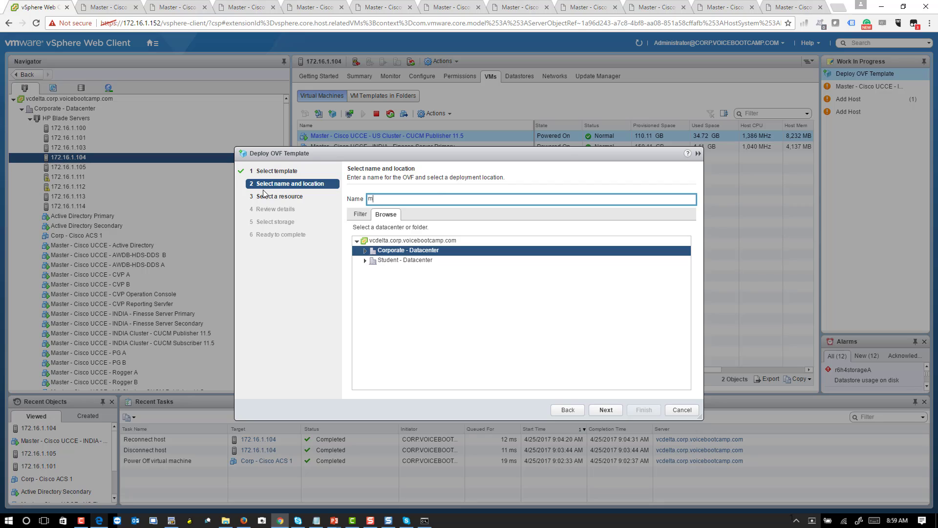
pyautogui.write('Master - Cisco UCCE - CUIC Reporting Server')
# Step: Run the VM on host 172.16.1.104 under HP Blade Servers and validate it
pyautogui.click(596, 405)
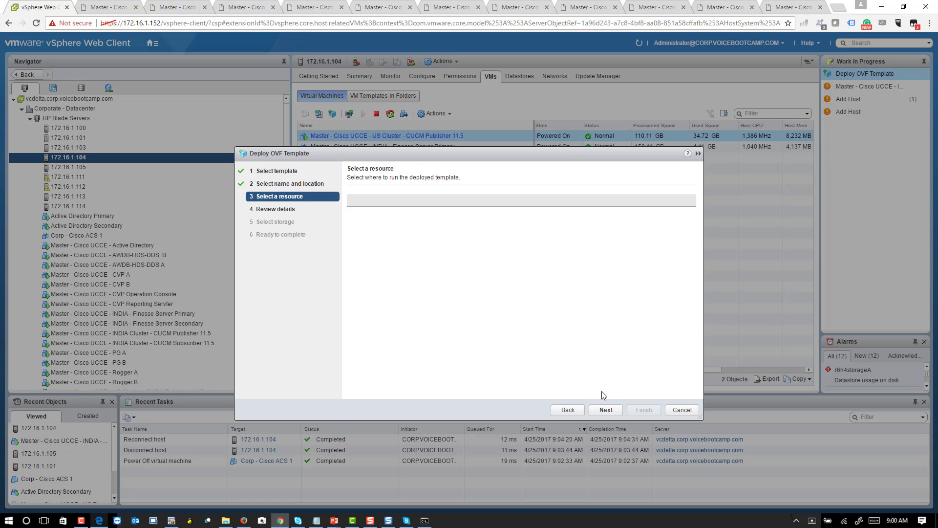
pyautogui.click(399, 237)
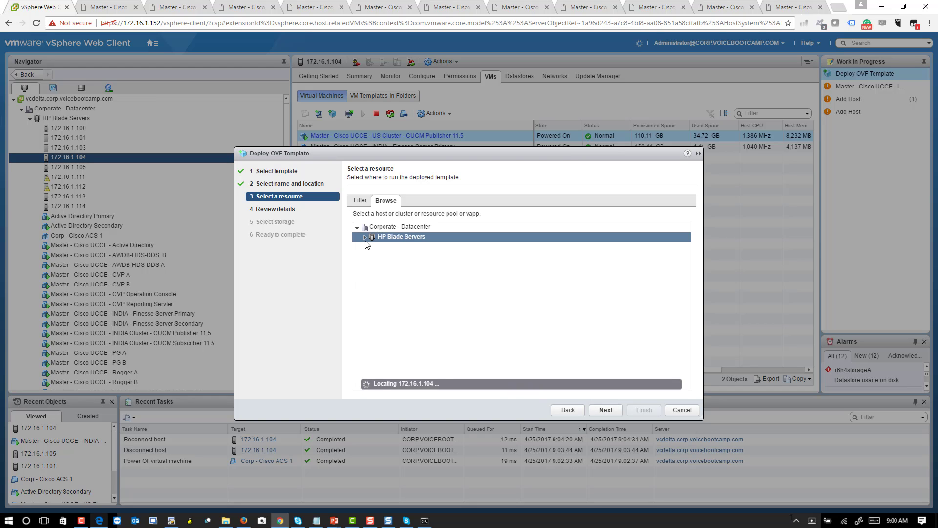
pyautogui.click(365, 237)
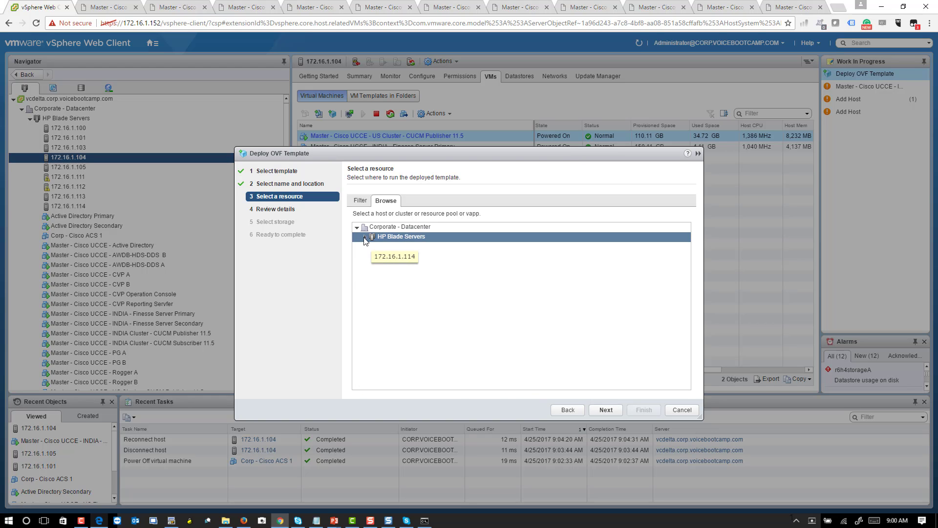
pyautogui.click(365, 238)
pyautogui.click(433, 275)
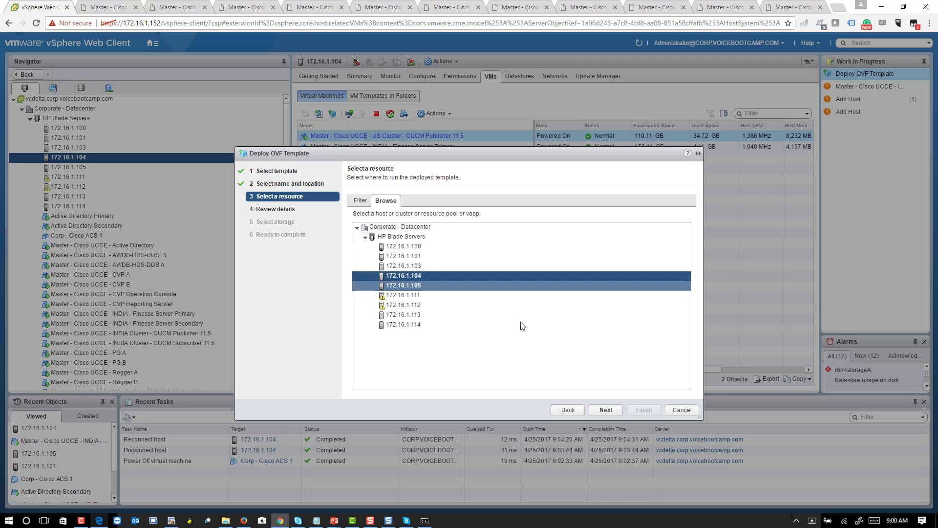
pyautogui.click(605, 409)
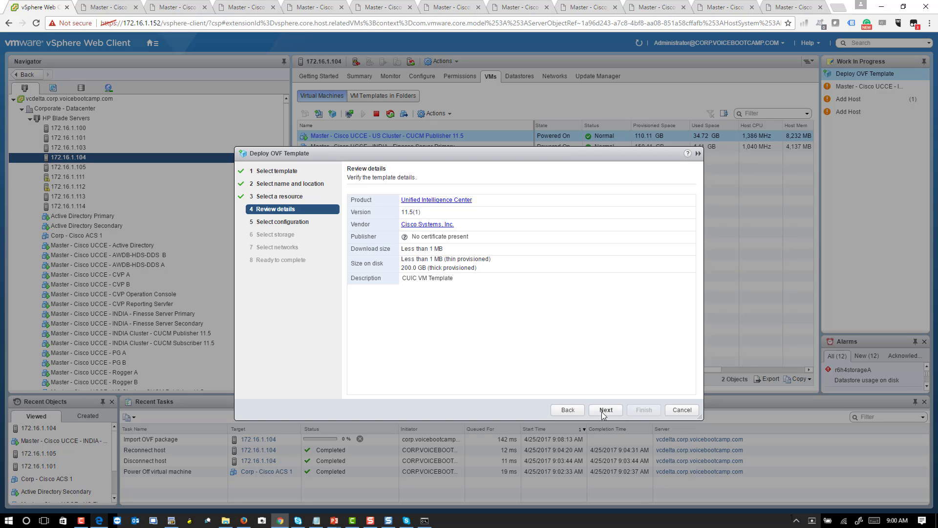
# Step: Change the deployment configuration from Co-Resident to Stand-Alone and advance to storage selection
pyautogui.click(609, 412)
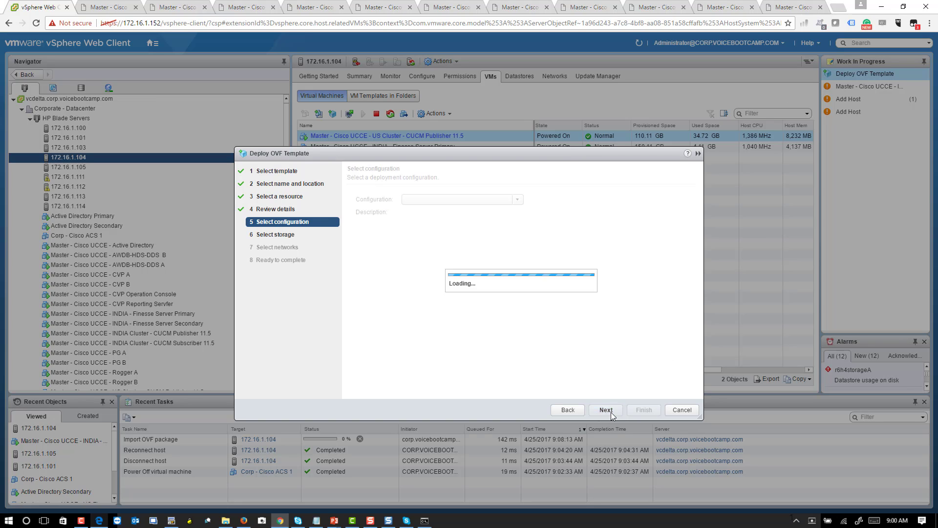
pyautogui.click(517, 200)
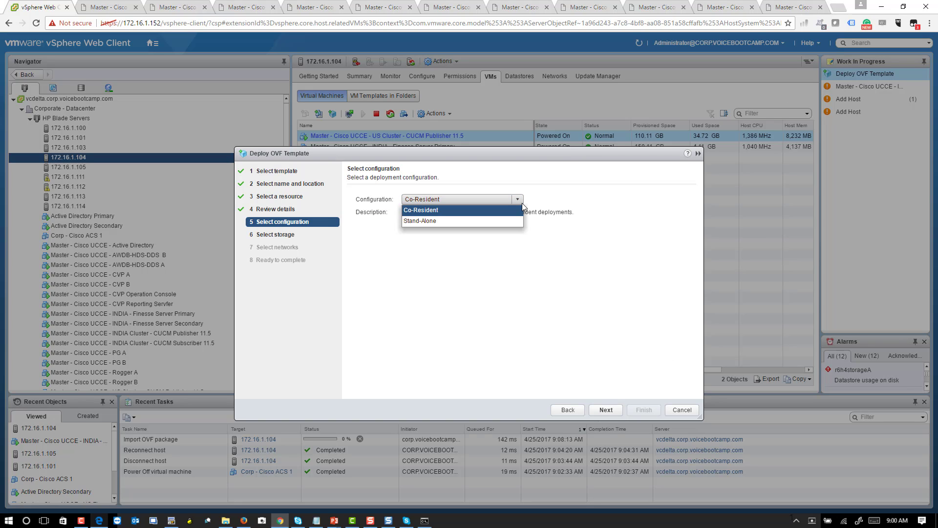
pyautogui.click(575, 201)
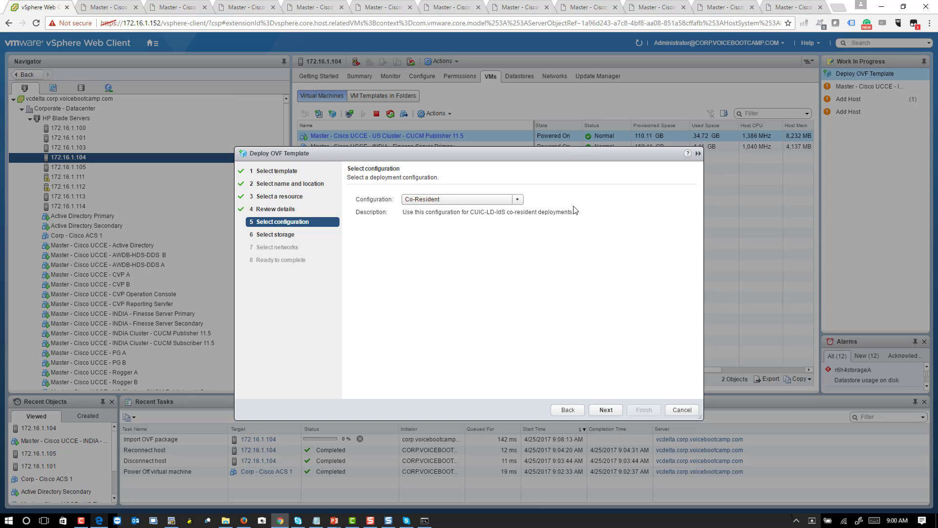
pyautogui.click(484, 200)
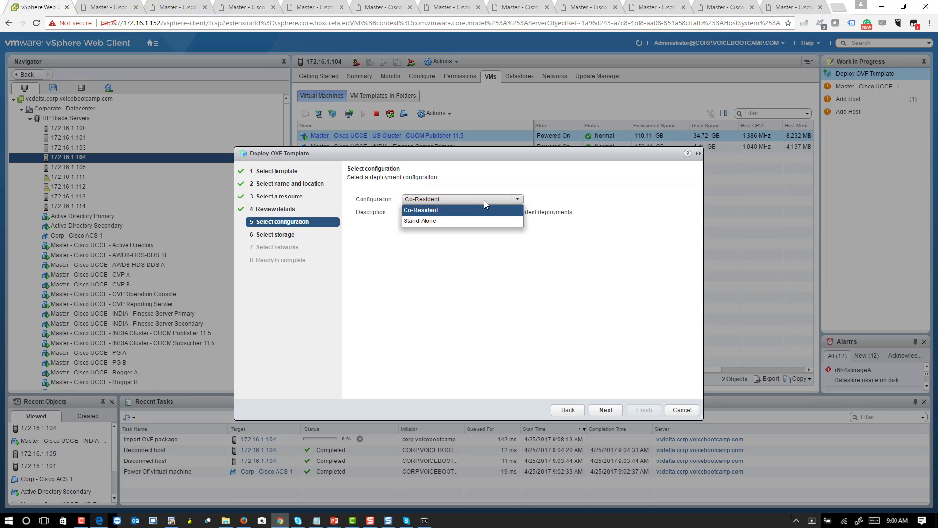
pyautogui.click(461, 222)
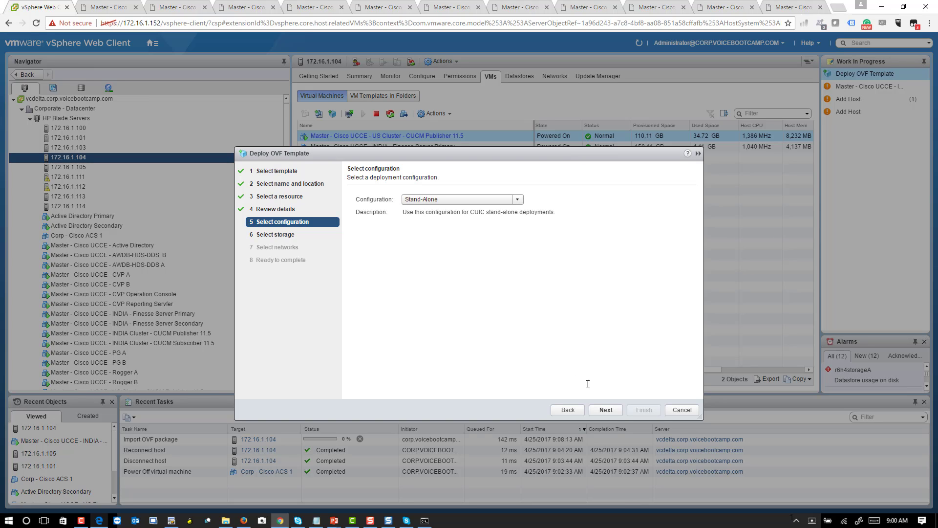
pyautogui.click(607, 411)
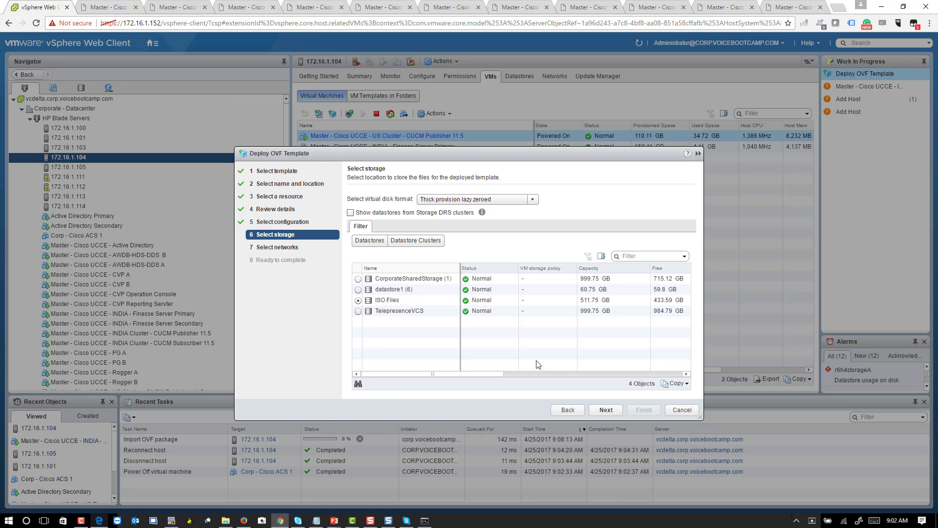
# Step: Switch the deployment configuration back to Co-Resident
pyautogui.click(567, 409)
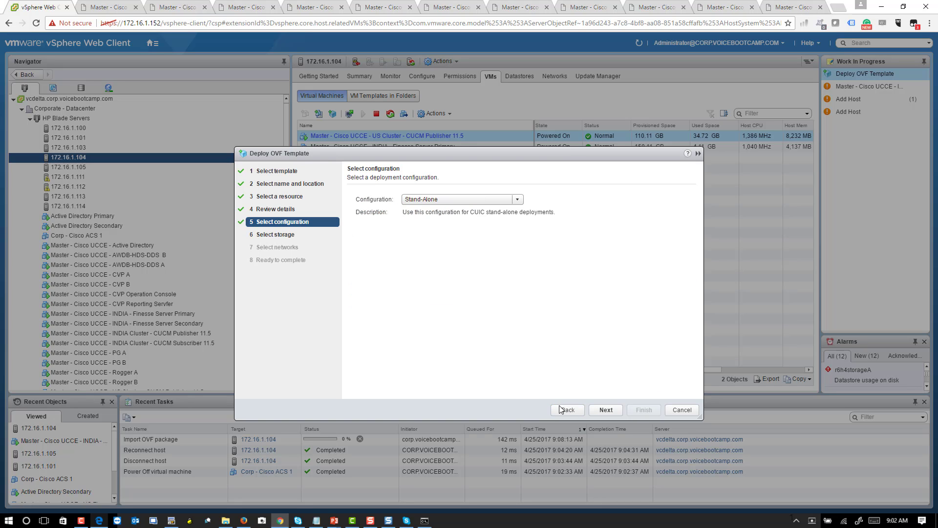
pyautogui.click(482, 200)
pyautogui.click(462, 214)
pyautogui.click(599, 409)
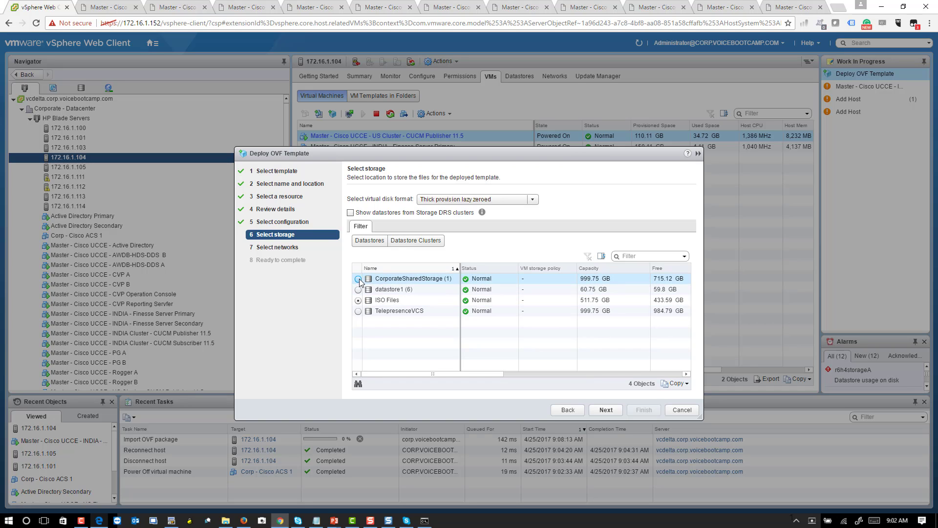
# Step: Store the VM on CorporateSharedStorage with a thin-provisioned virtual disk
pyautogui.click(361, 279)
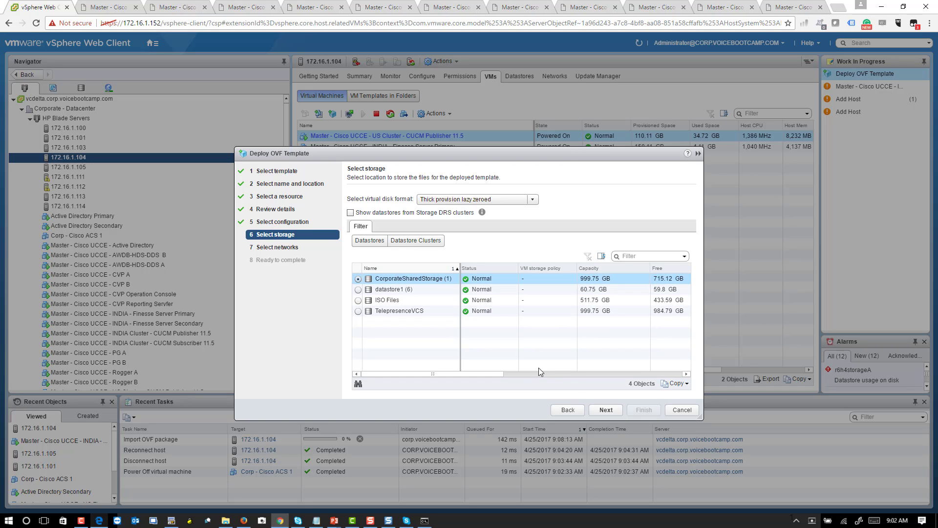
pyautogui.click(614, 409)
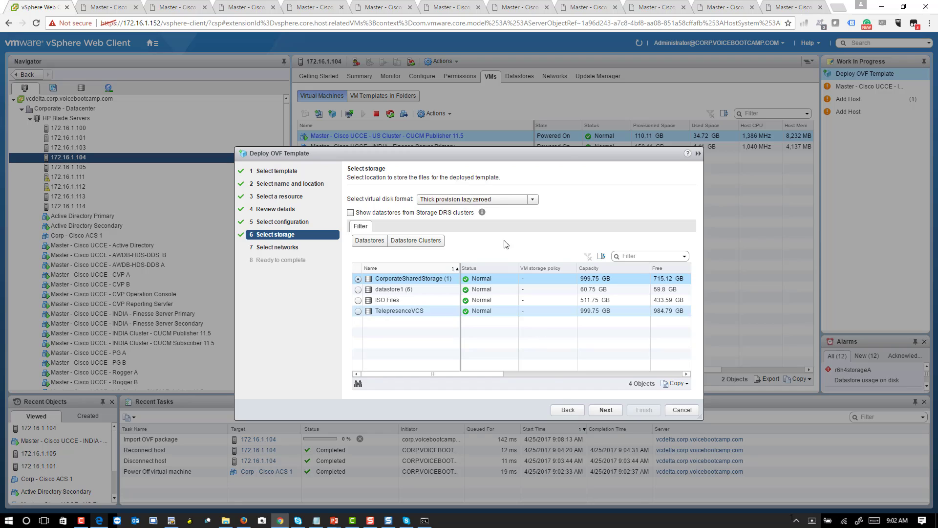
pyautogui.click(494, 199)
pyautogui.click(494, 230)
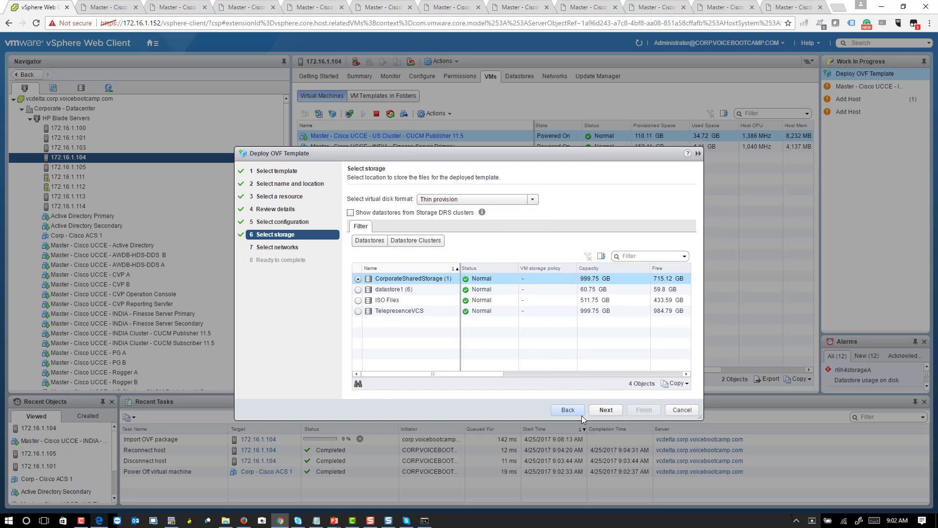
pyautogui.click(608, 409)
# Step: Map VM Network to CorpNet and start the deployment
pyautogui.click(576, 211)
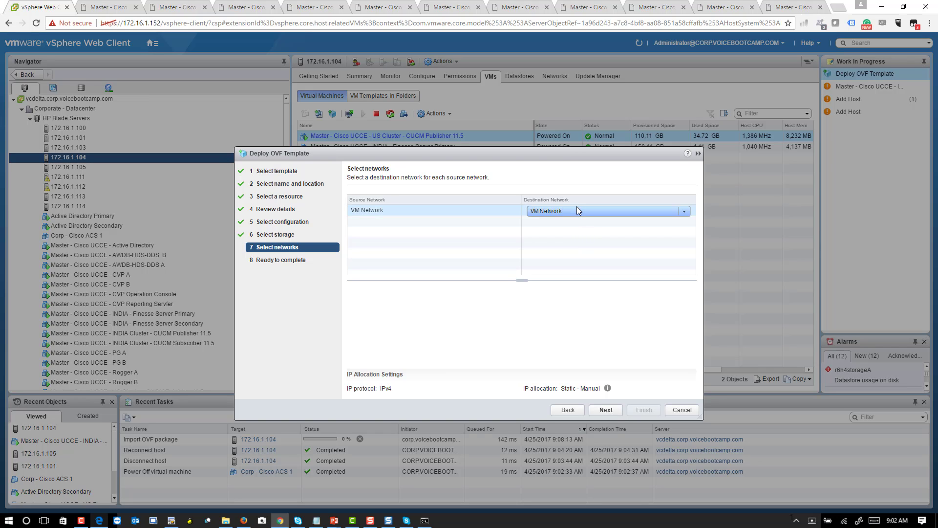
pyautogui.click(569, 223)
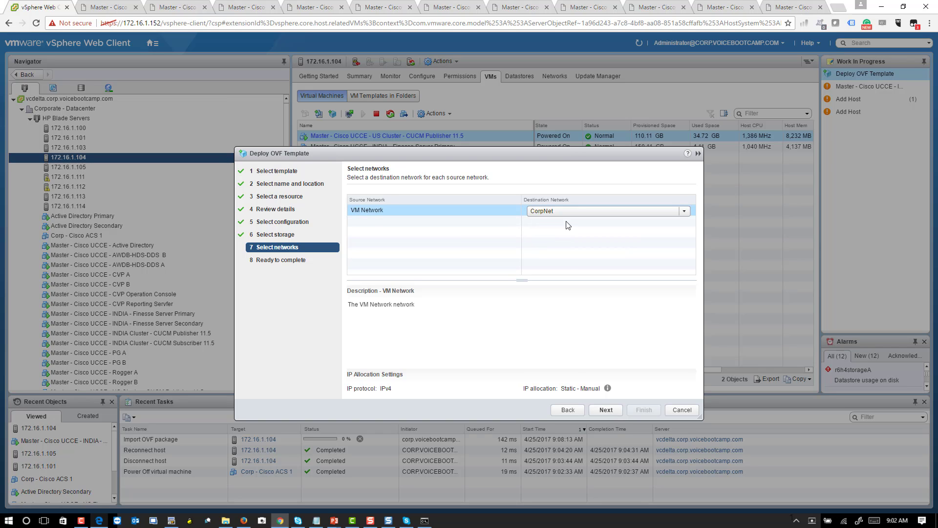
pyautogui.click(605, 413)
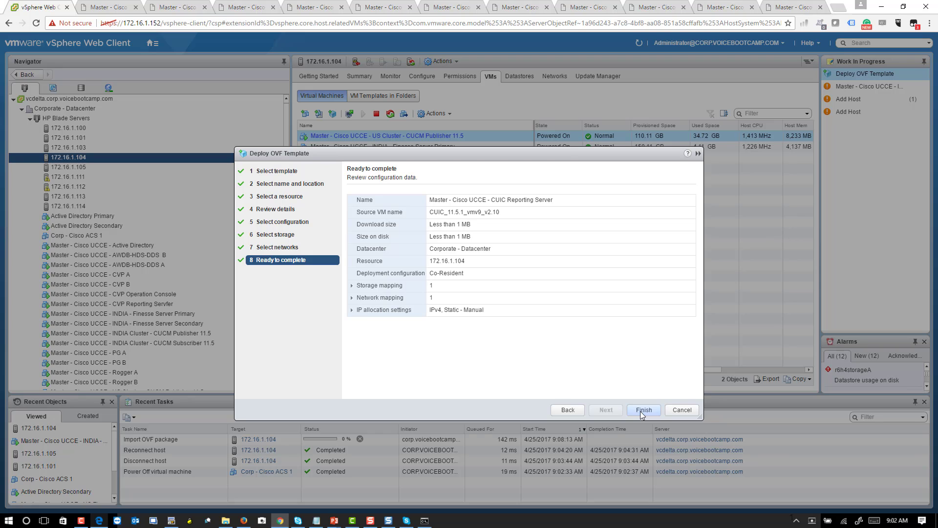
pyautogui.click(640, 412)
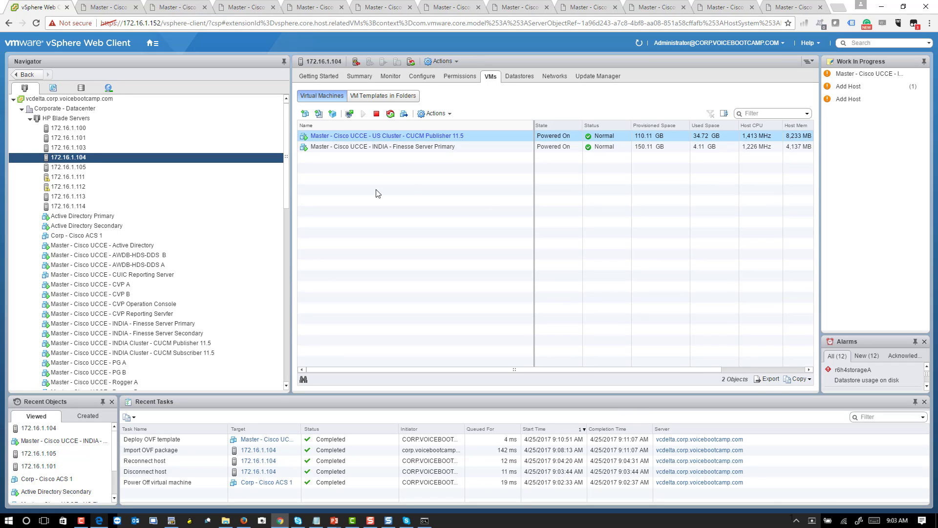
# Step: Open Edit Settings for the Master - Cisco UCCE - CUIC Reporting Server VM
pyautogui.click(238, 216)
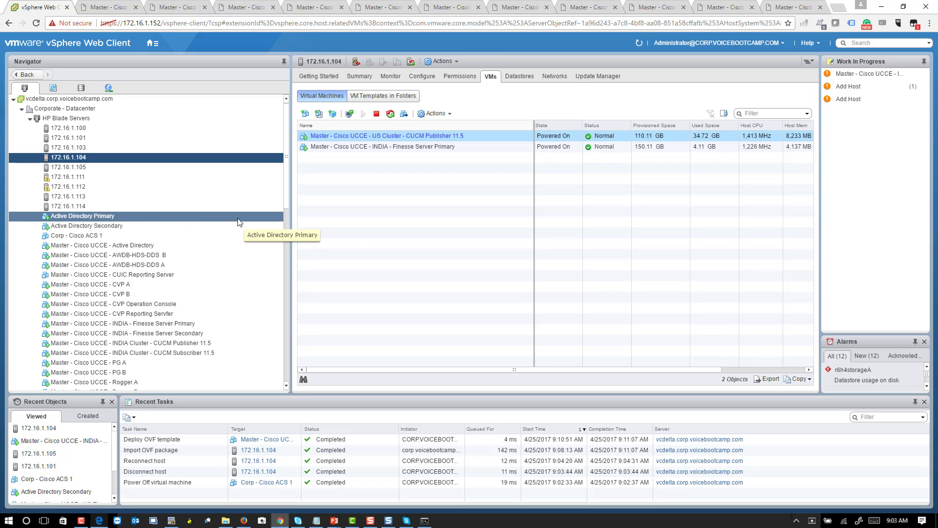
pyautogui.scroll(-1, 238, 222)
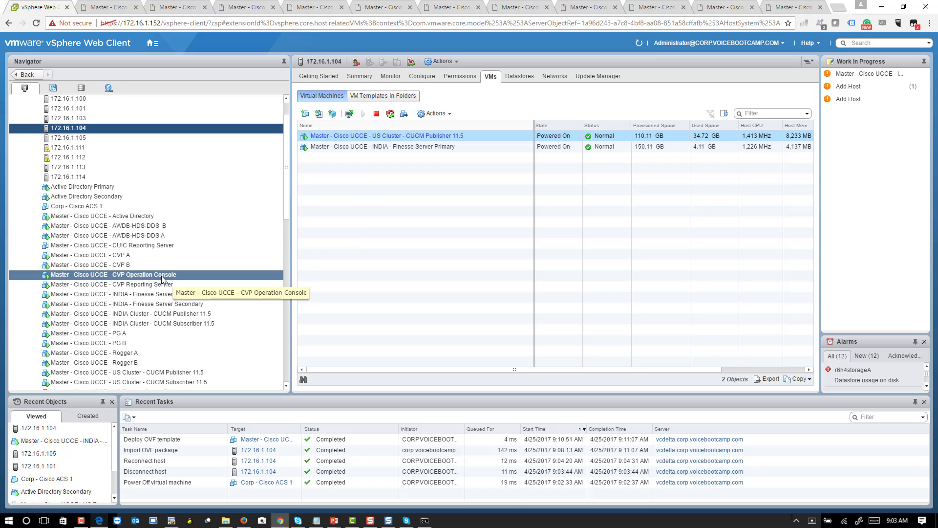
pyautogui.click(172, 246)
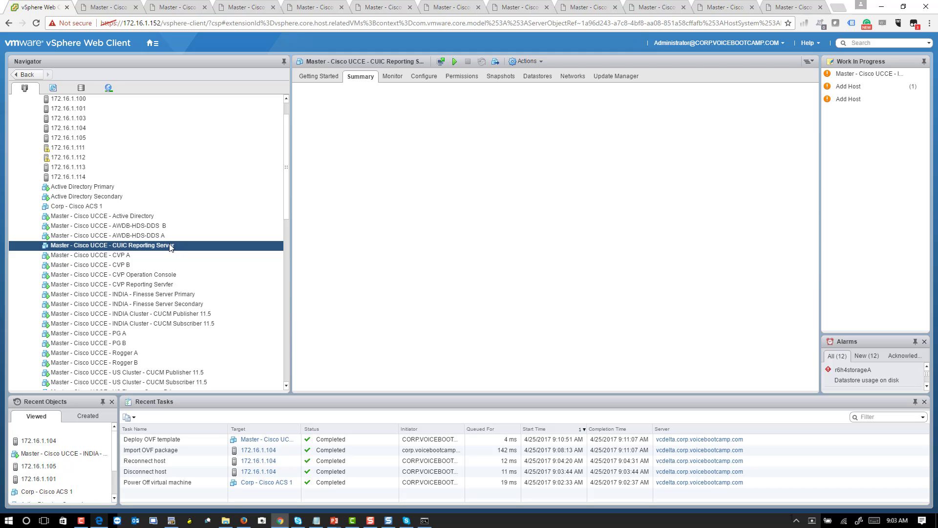
pyautogui.rightClick(170, 247)
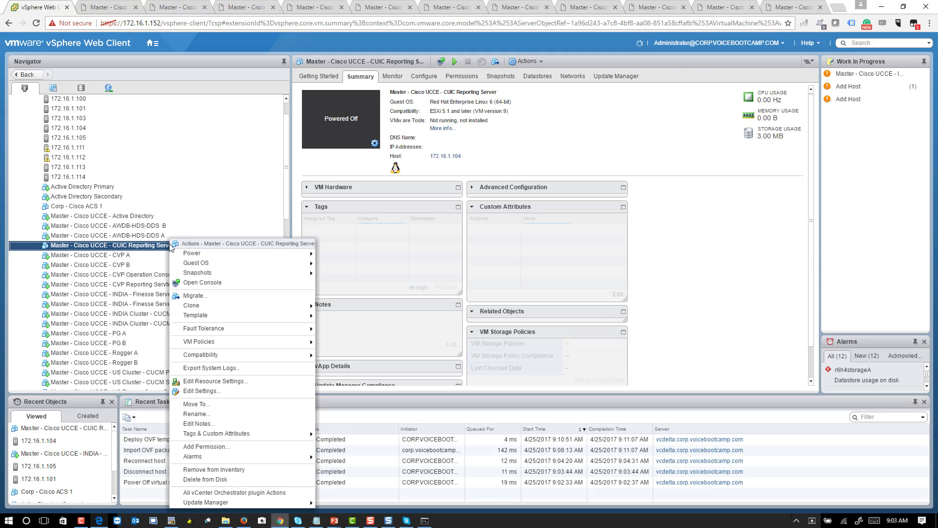
pyautogui.click(207, 390)
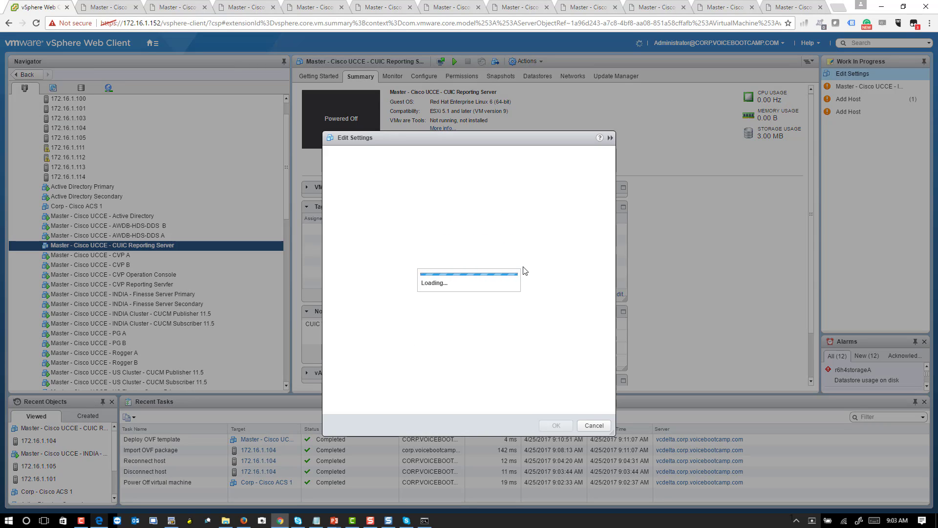
# Step: Set the VM memory to 4096 MB and the CPU reservation from 5500 to 0 MHz
pyautogui.doubleClick(412, 184)
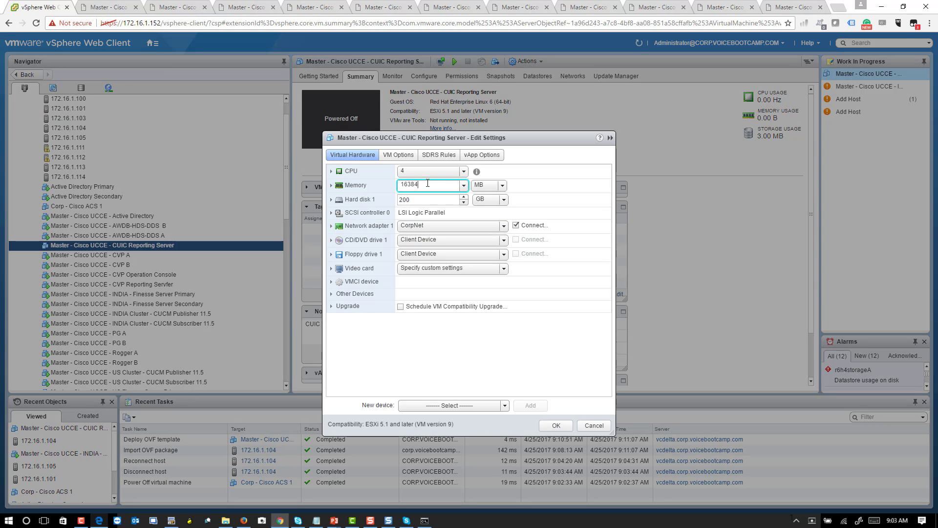
pyautogui.moveTo(432, 240)
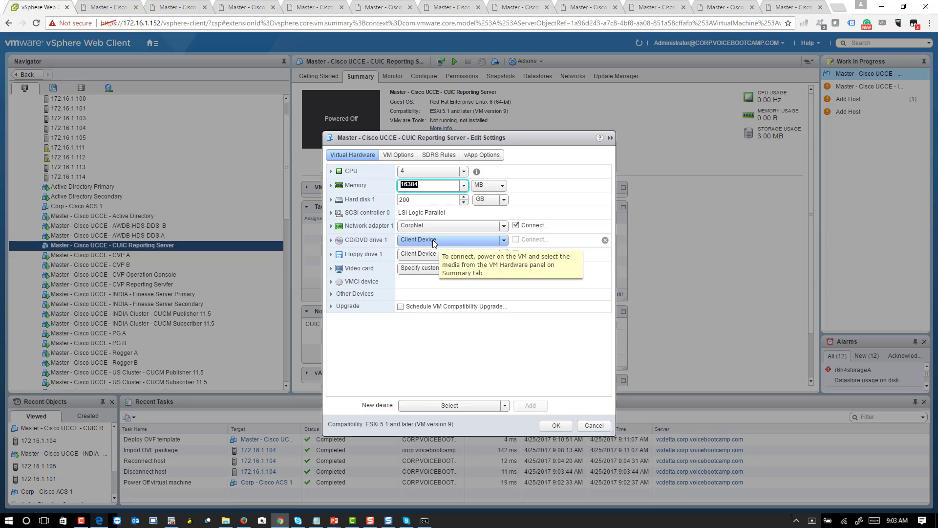
pyautogui.write('4096')
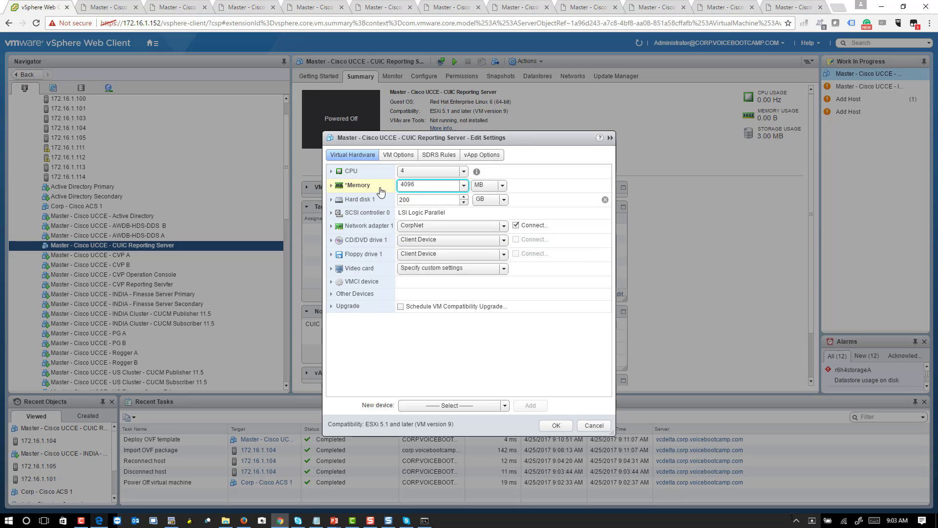
pyautogui.click(331, 186)
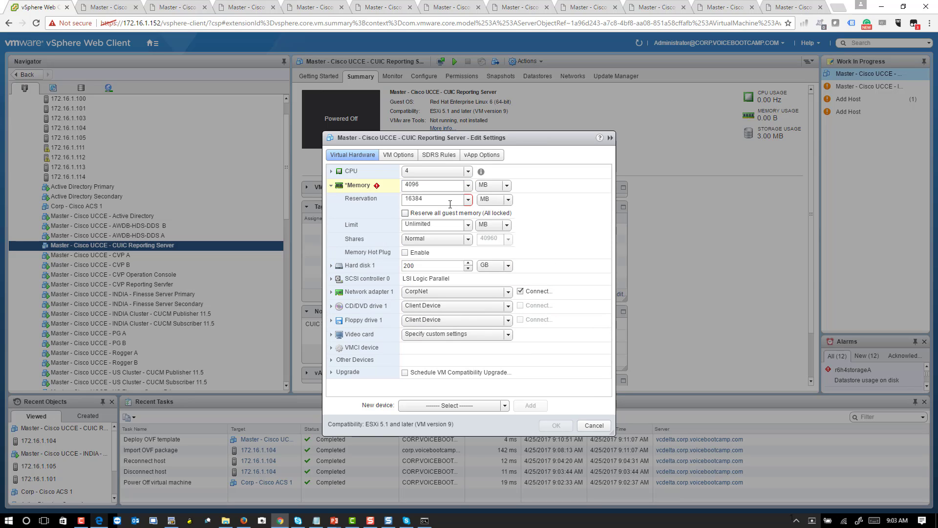
pyautogui.click(335, 171)
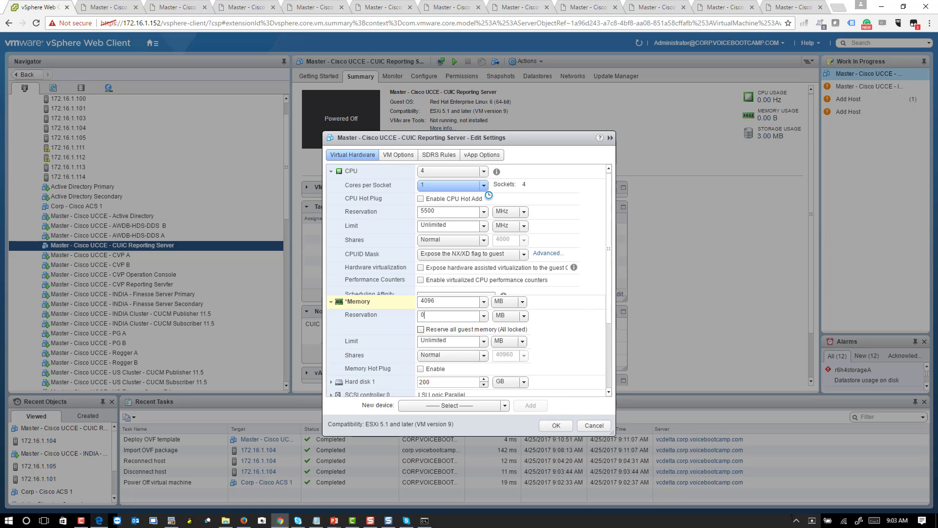
pyautogui.doubleClick(429, 212)
pyautogui.write('0')
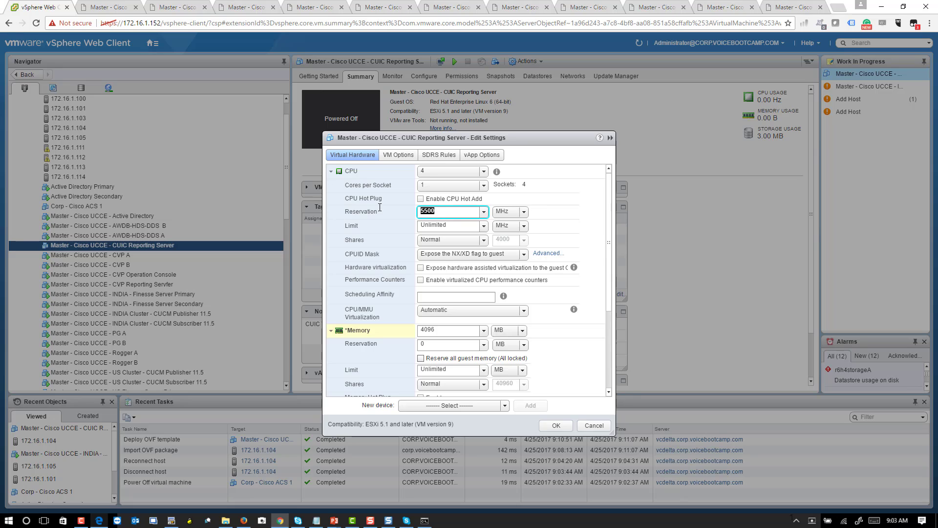
pyautogui.scroll(-3, 391, 244)
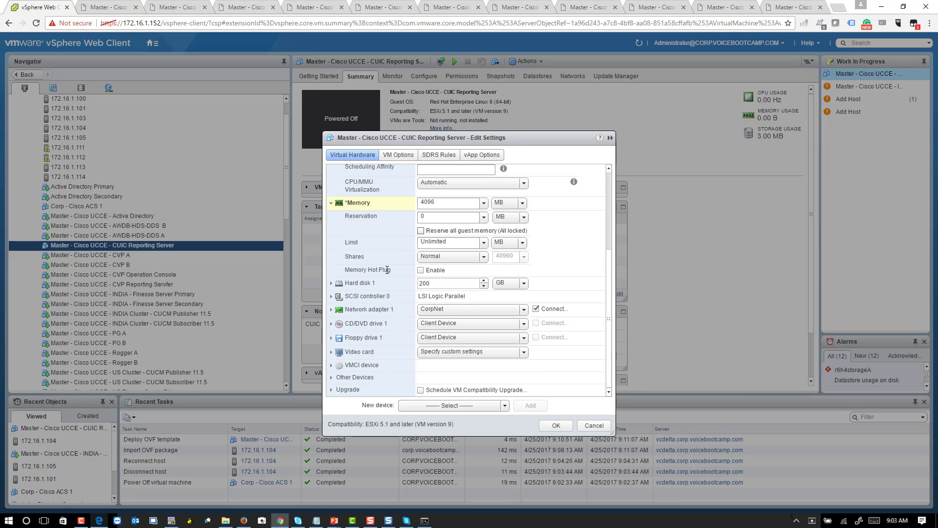
# Step: Mount the Bootable_UCSInstall_CUIC datastore ISO on CD/DVD drive 1, connected at power on
pyautogui.click(331, 323)
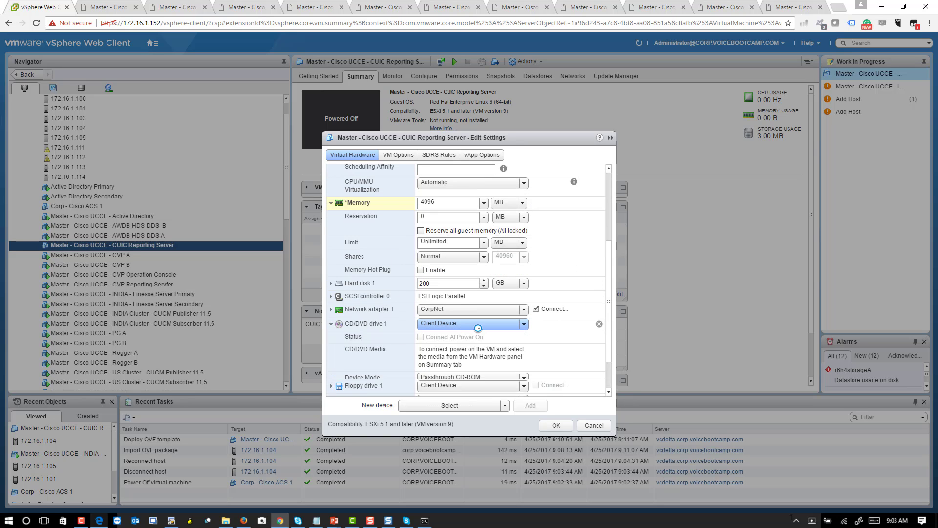
pyautogui.scroll(-1, 478, 327)
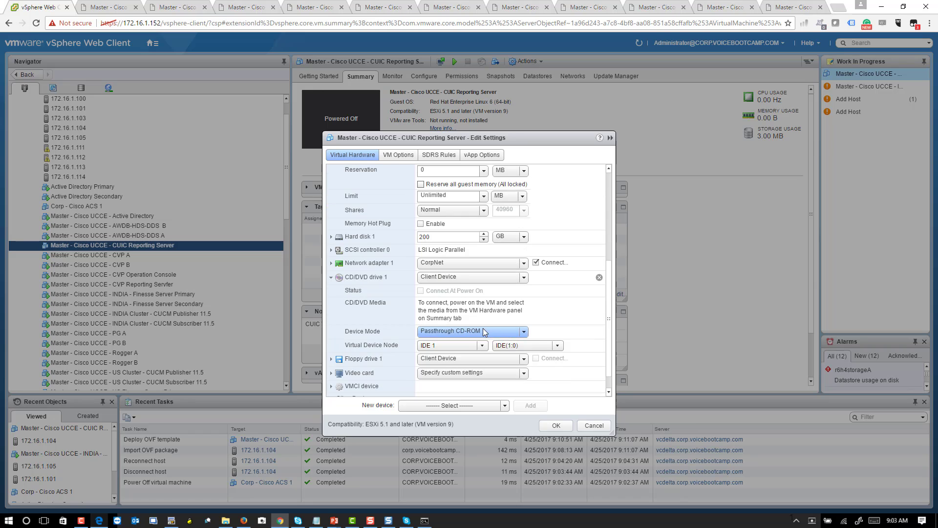
pyautogui.click(467, 278)
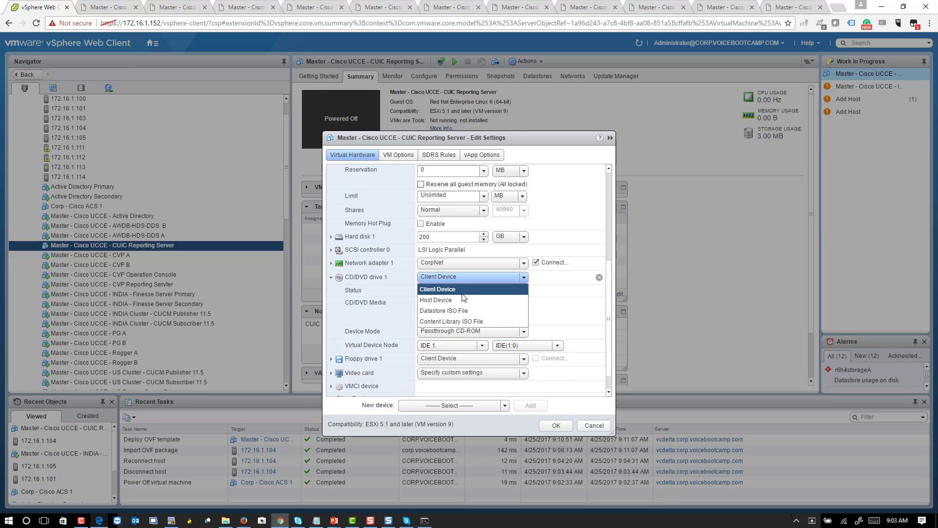
pyautogui.click(456, 321)
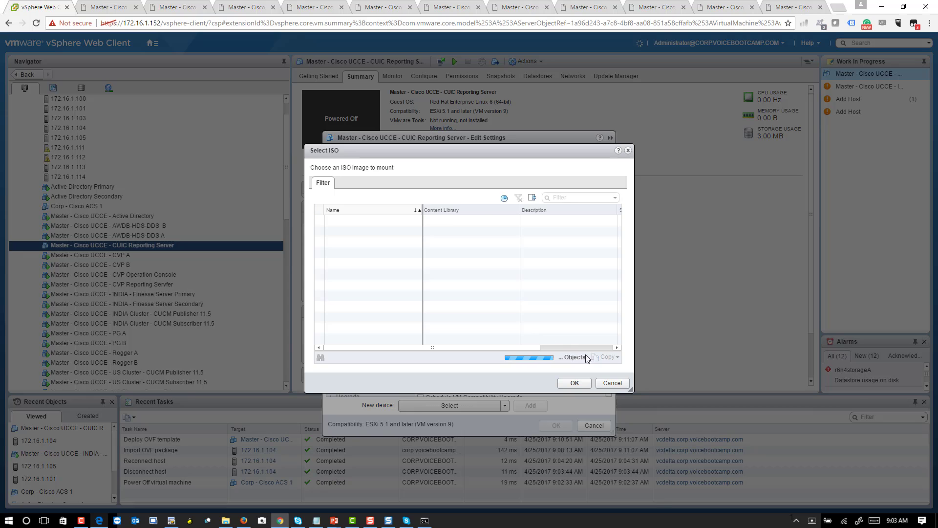
pyautogui.click(610, 383)
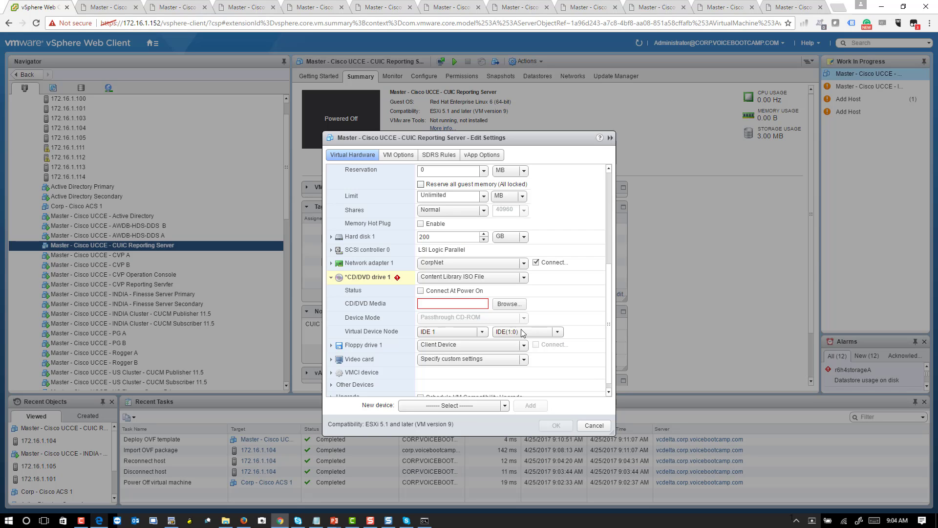
pyautogui.click(459, 277)
pyautogui.click(457, 311)
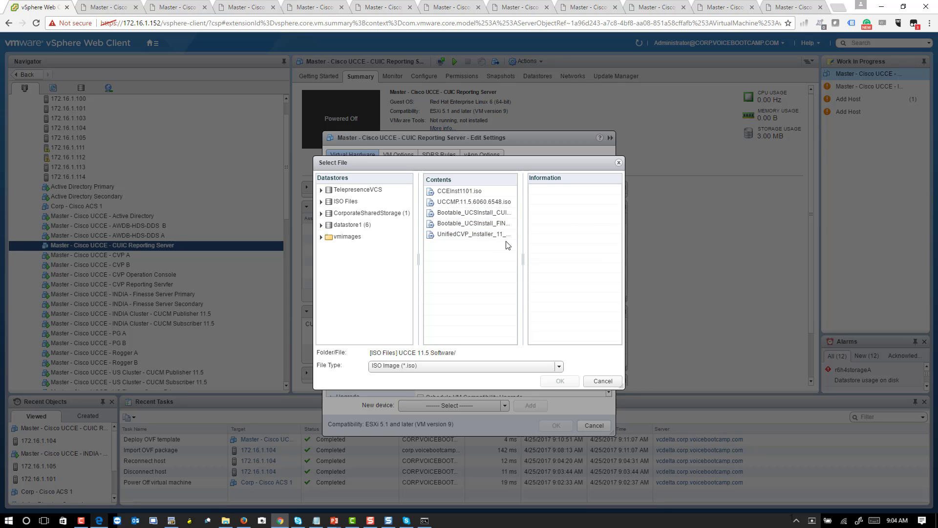
pyautogui.click(499, 216)
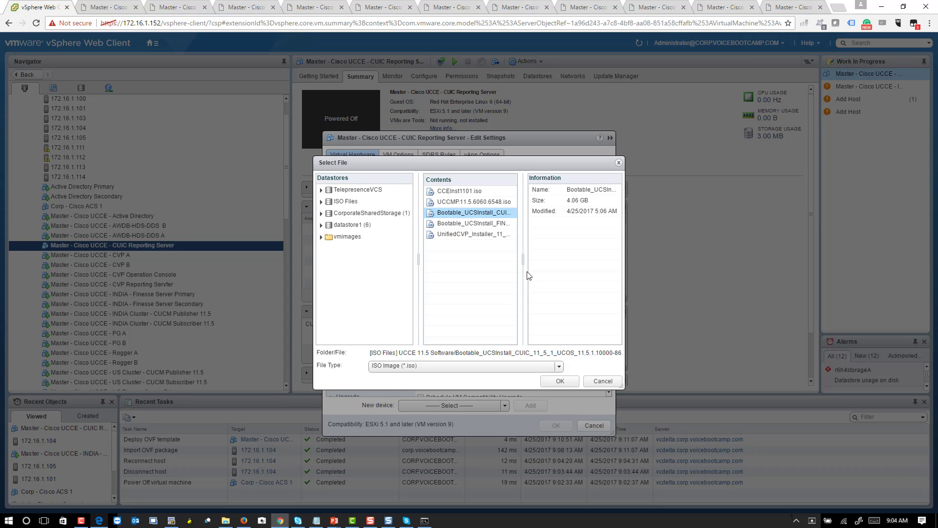
pyautogui.moveTo(524, 256); pyautogui.dragTo(601, 258)
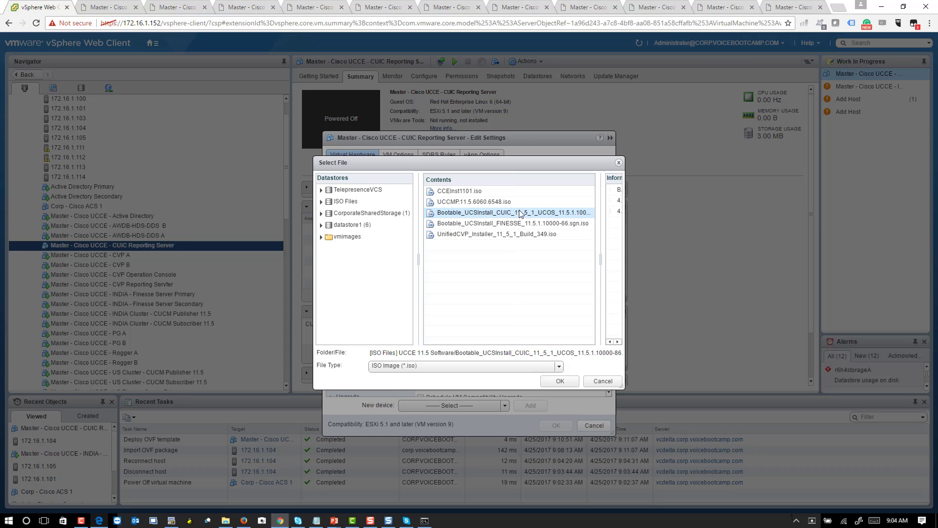
pyautogui.click(557, 381)
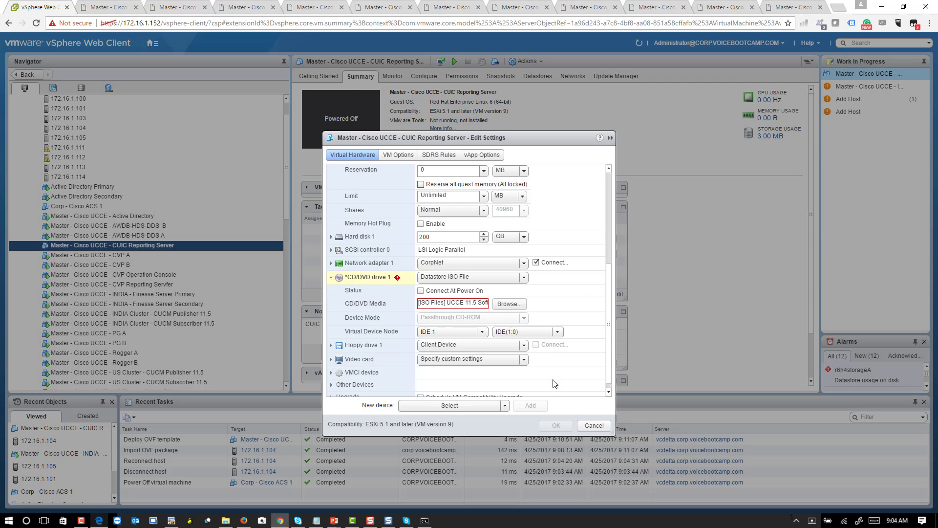
pyautogui.click(420, 291)
# Step: Apply the memory, CPU and CD/DVD changes to the CUIC Reporting Server VM
pyautogui.click(556, 425)
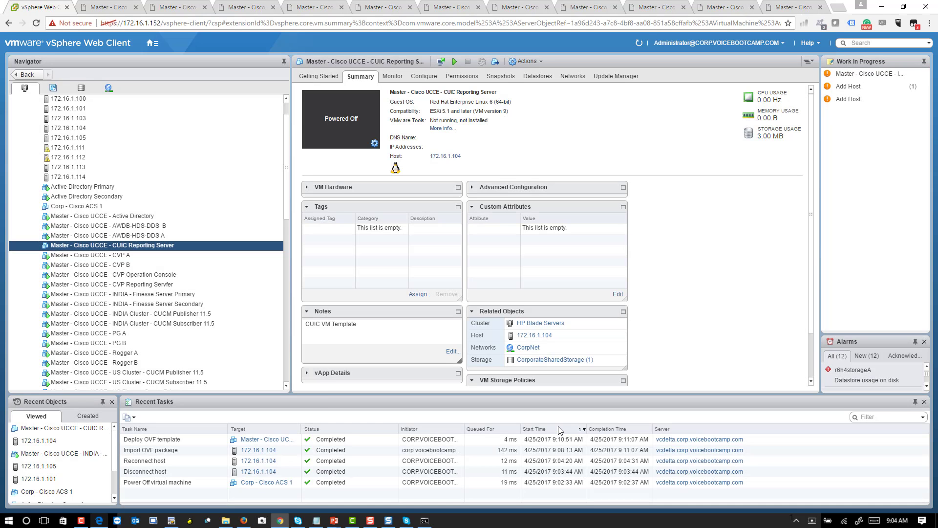
pyautogui.rightClick(165, 246)
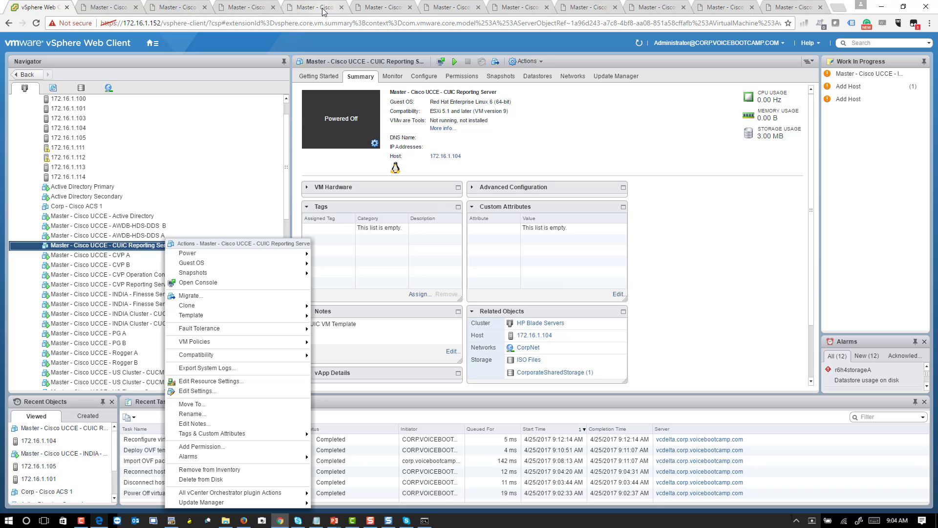
# Step: Sign in to the Active Directory server's console with the account password
pyautogui.click(370, 8)
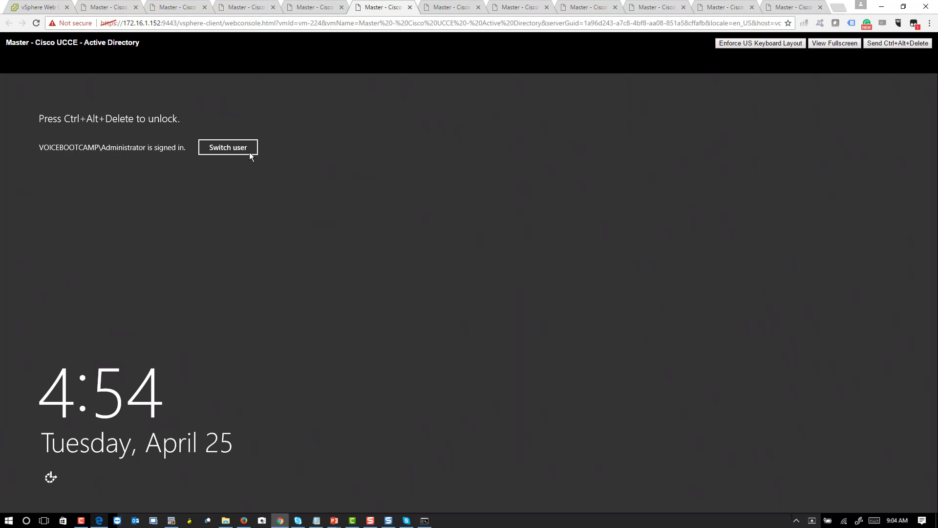
pyautogui.click(878, 44)
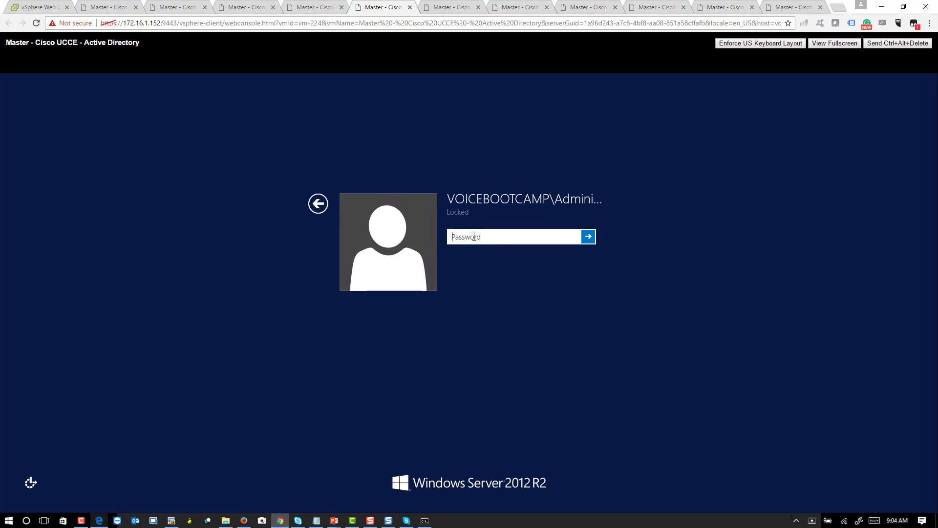
pyautogui.write('C1sco1')
pyautogui.press('BackSpace')
pyautogui.press('BackSpace')
pyautogui.press('BackSpace')
pyautogui.press('BackSpace')
pyautogui.press('BackSpace')
pyautogui.press('BackSpace')
pyautogui.write('C1sco1234567')
pyautogui.press('Return')
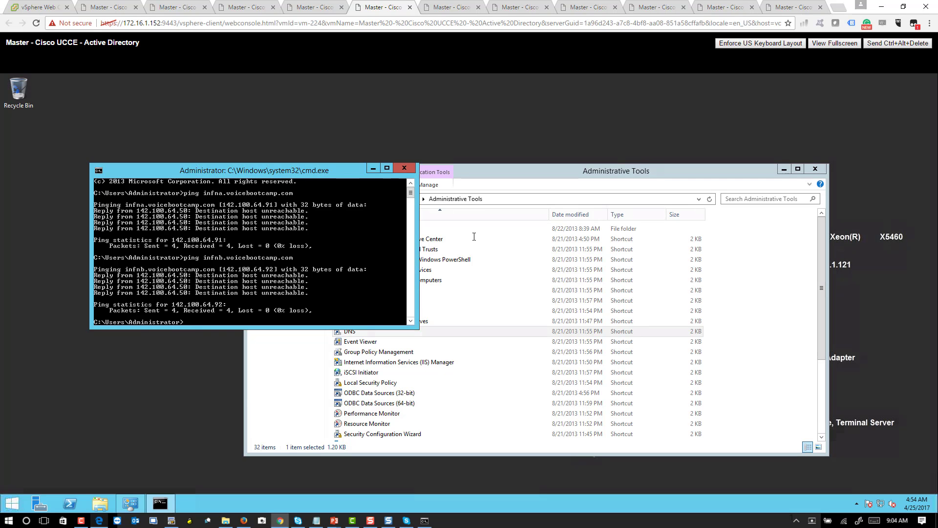
# Step: Add host record cuic at 142.100.64.75 to voicebootcamp.com, then go to the Finesse console
pyautogui.doubleClick(352, 330)
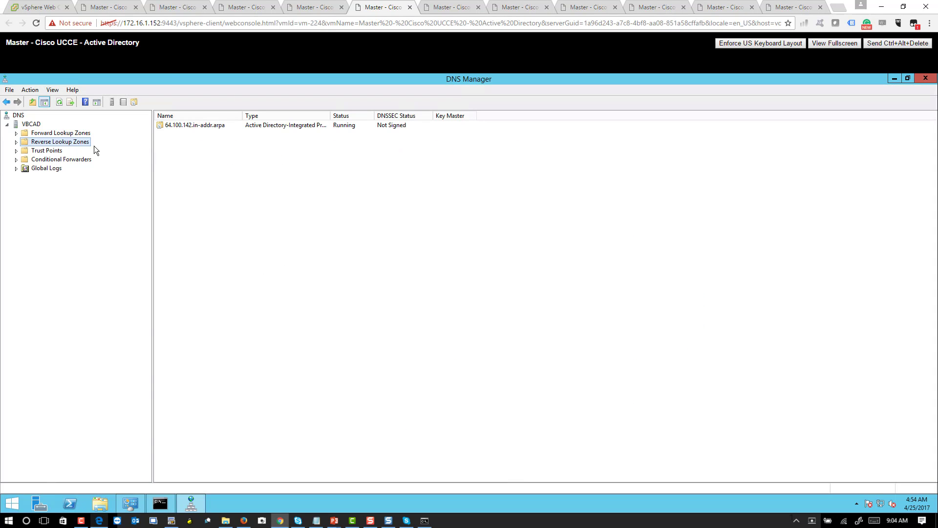
pyautogui.doubleClick(81, 133)
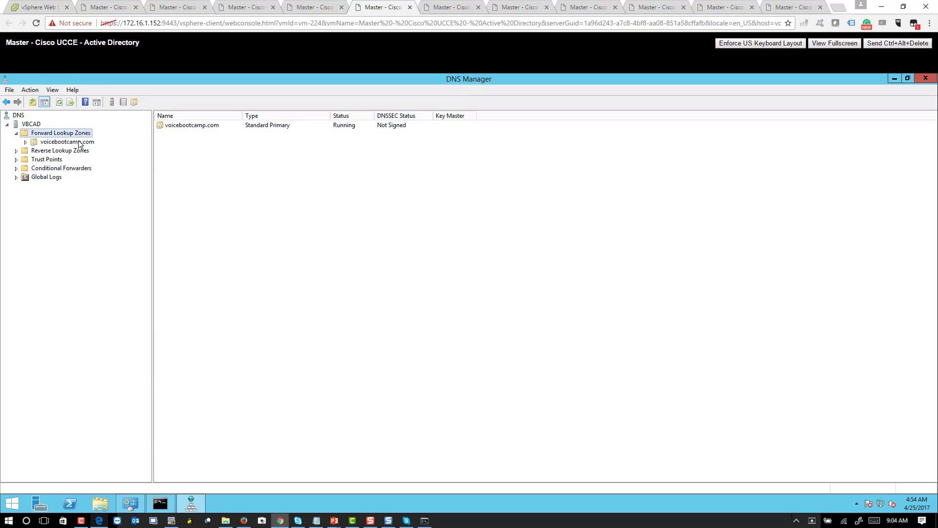
pyautogui.doubleClick(78, 142)
pyautogui.rightClick(481, 276)
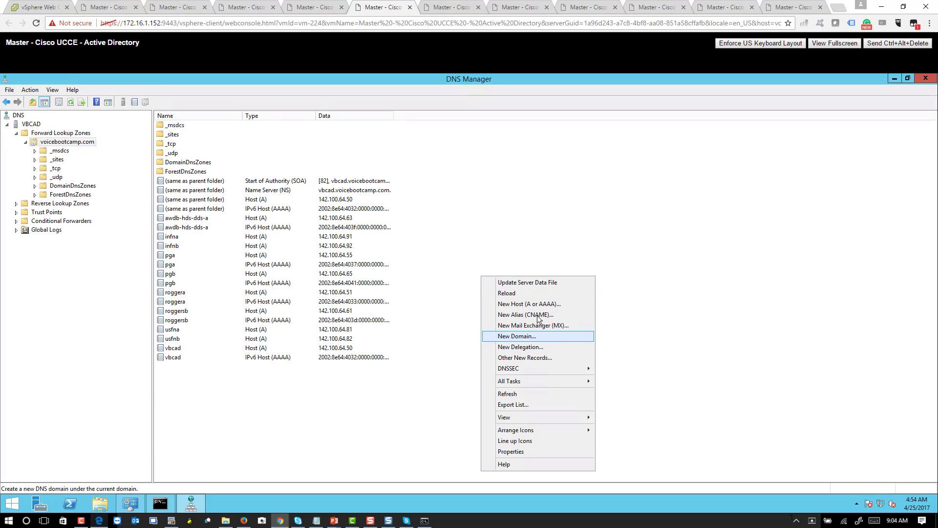
pyautogui.click(537, 306)
pyautogui.write('cuic')
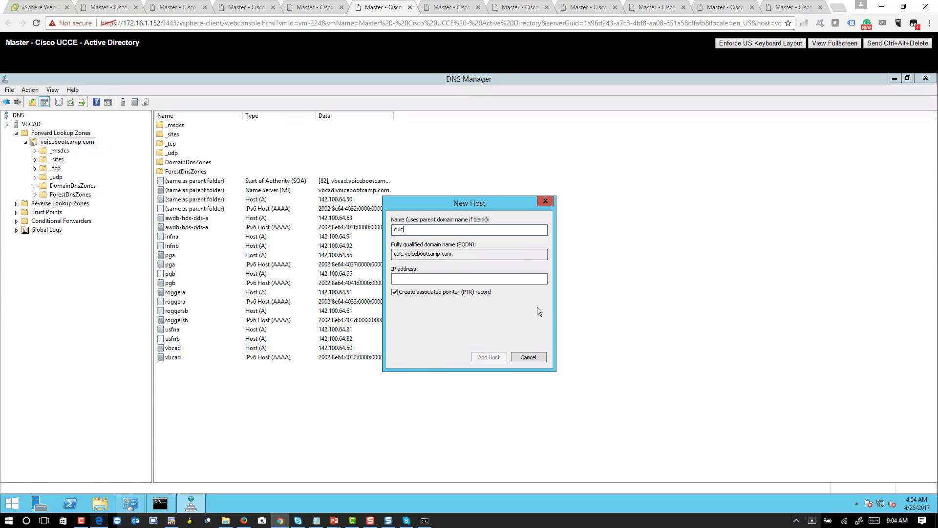
pyautogui.press('Tab')
pyautogui.press('Tab')
pyautogui.write('142.')
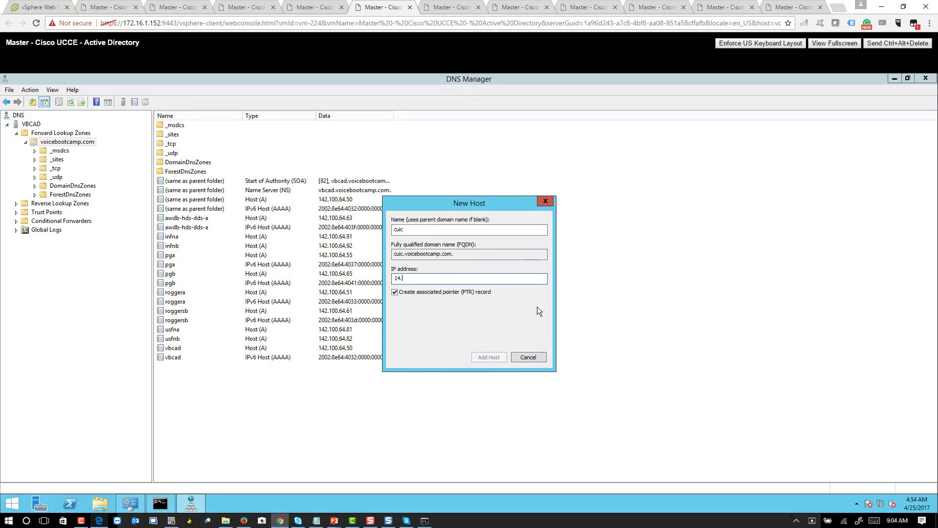
pyautogui.write('100.64.75')
pyautogui.click(489, 357)
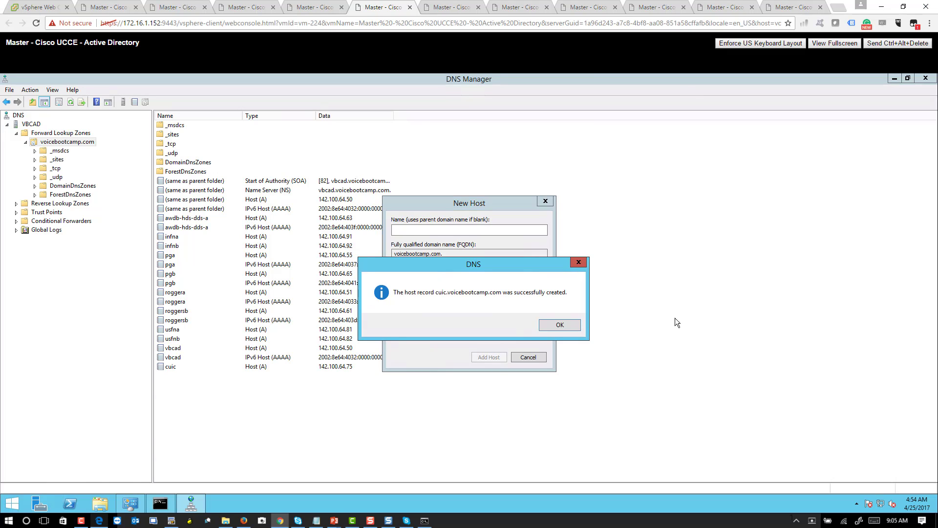
pyautogui.click(560, 324)
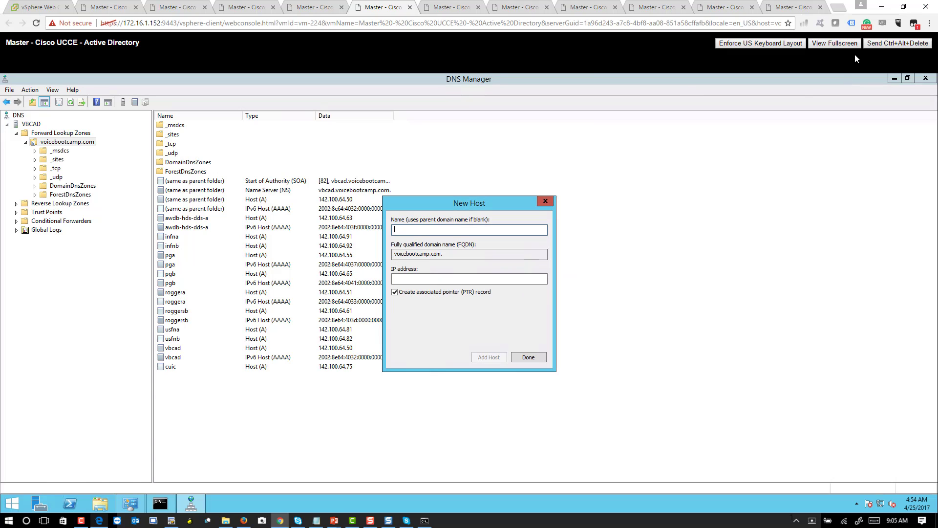
pyautogui.click(522, 358)
pyautogui.click(108, 8)
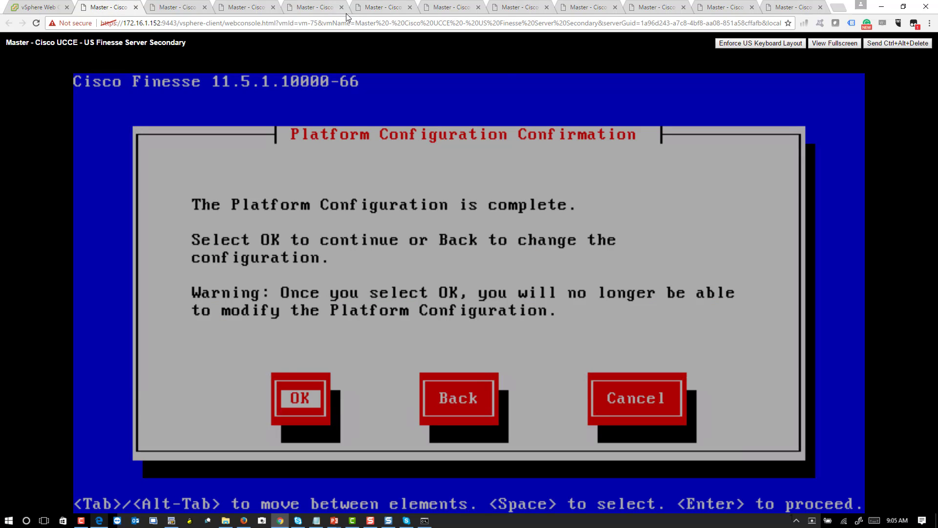
# Step: Power on the Master - Cisco UCCE - CUIC Reporting Server VM from the vSphere client
pyautogui.click(41, 8)
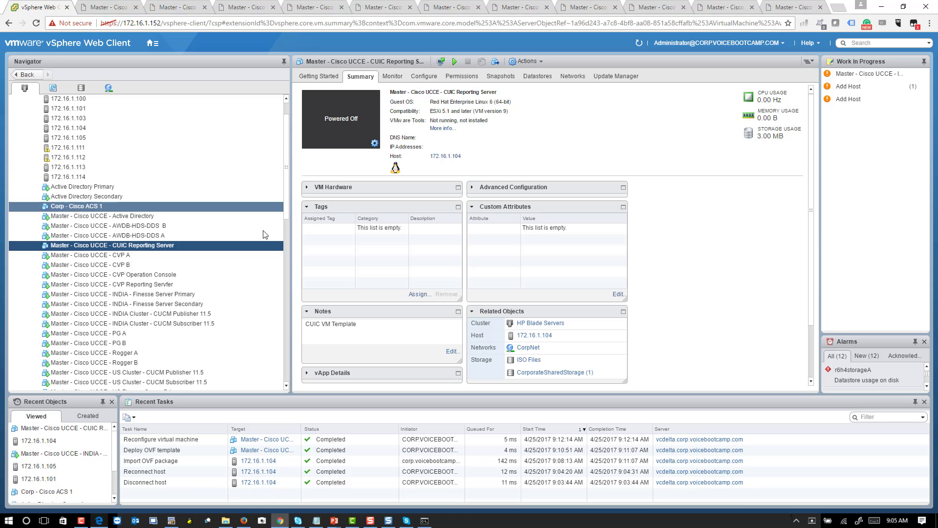
pyautogui.rightClick(221, 243)
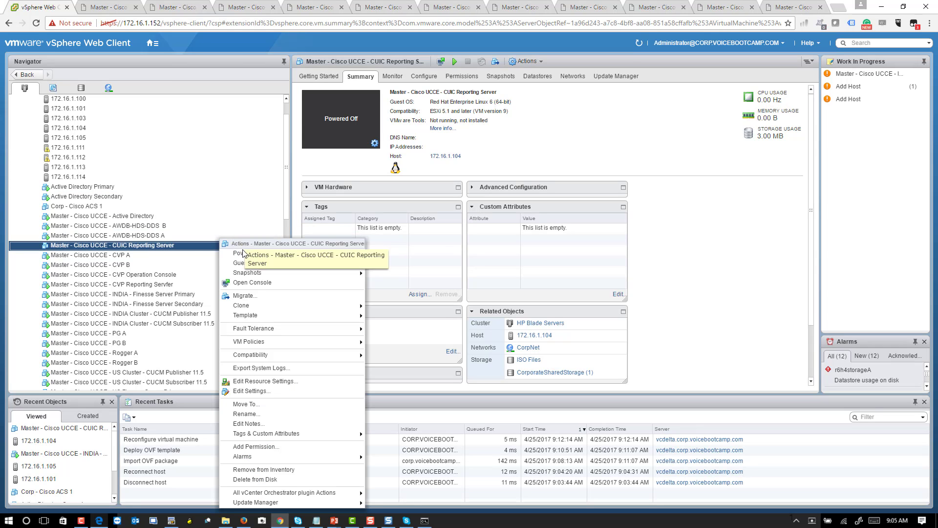
pyautogui.moveTo(243, 252)
pyautogui.click(386, 254)
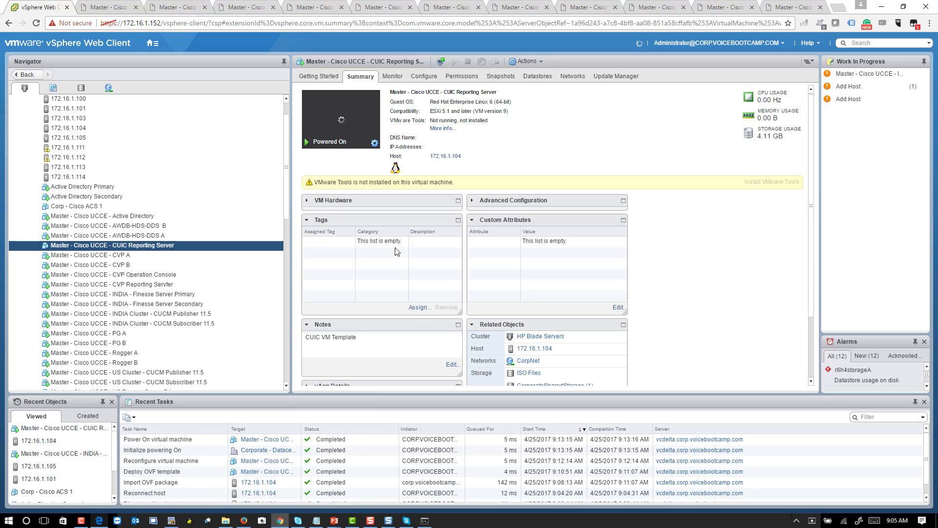
# Step: Open the CUIC server's web console and skip the installation media test
pyautogui.click(351, 135)
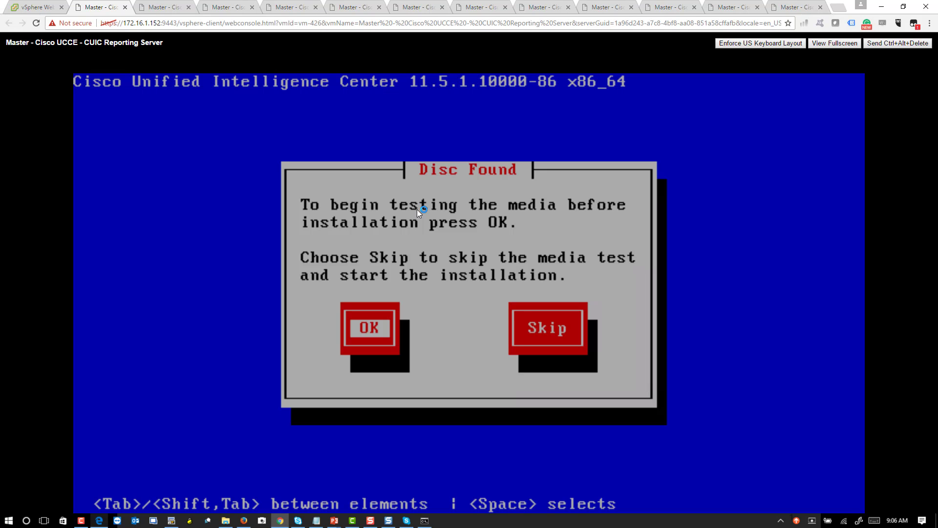
pyautogui.press('Tab')
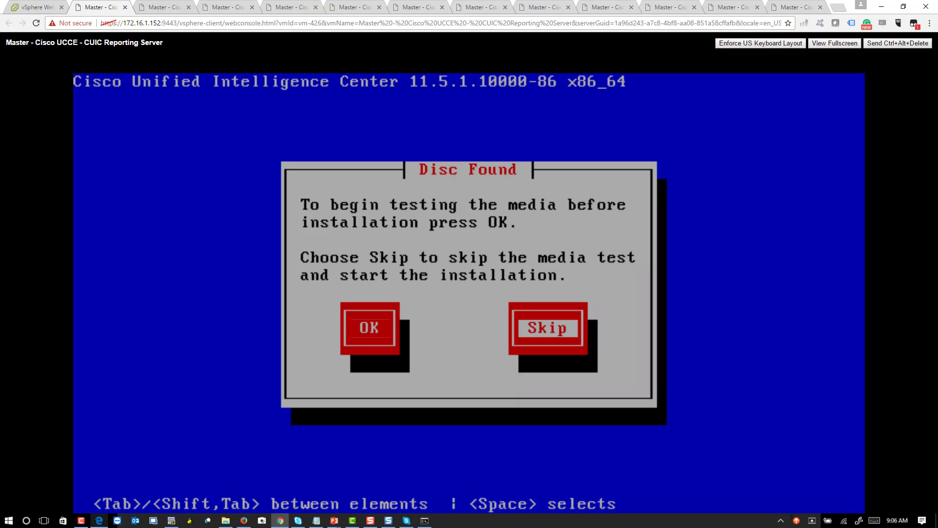
pyautogui.press('space')
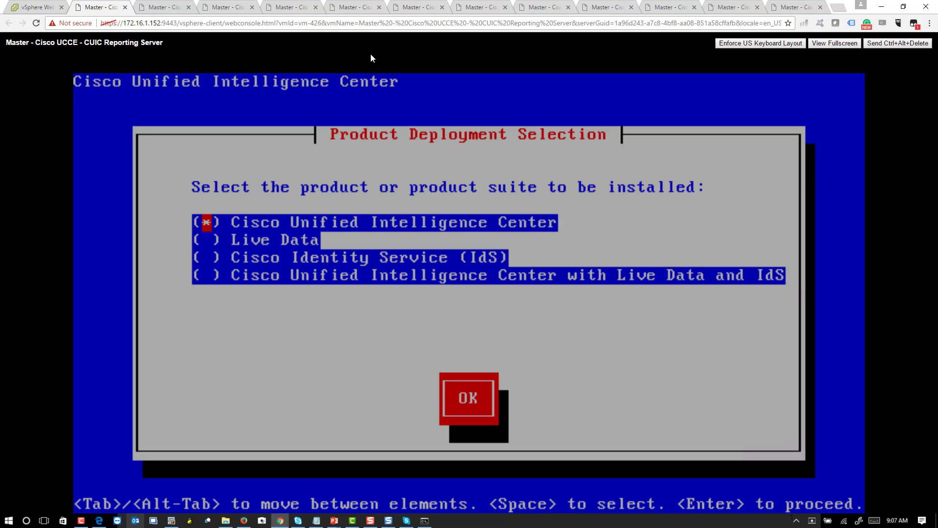
# Step: Select the fourth product option, Cisco Unified Intelligence Center with Live Data and IdS, and confirm
pyautogui.press('Down')
pyautogui.press('Down')
pyautogui.press('Down')
pyautogui.press('space')
pyautogui.press('Tab')
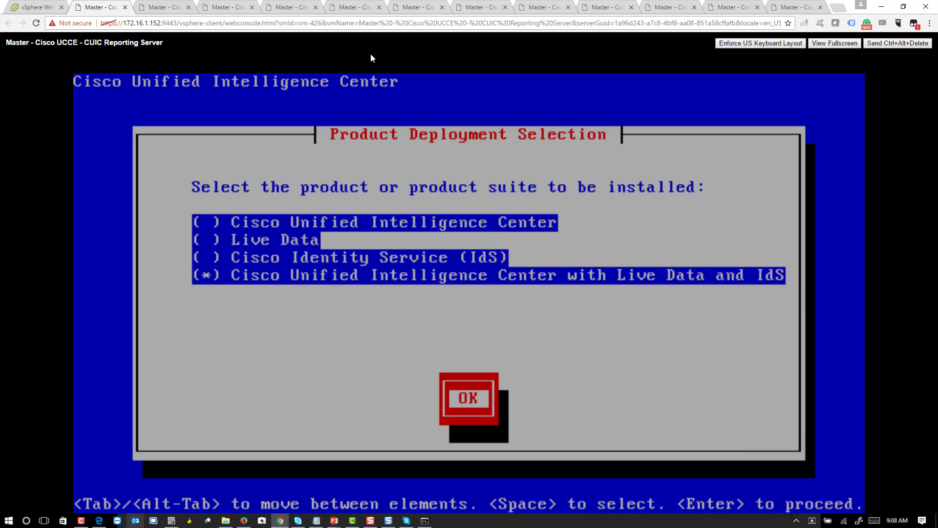
pyautogui.press('Return')
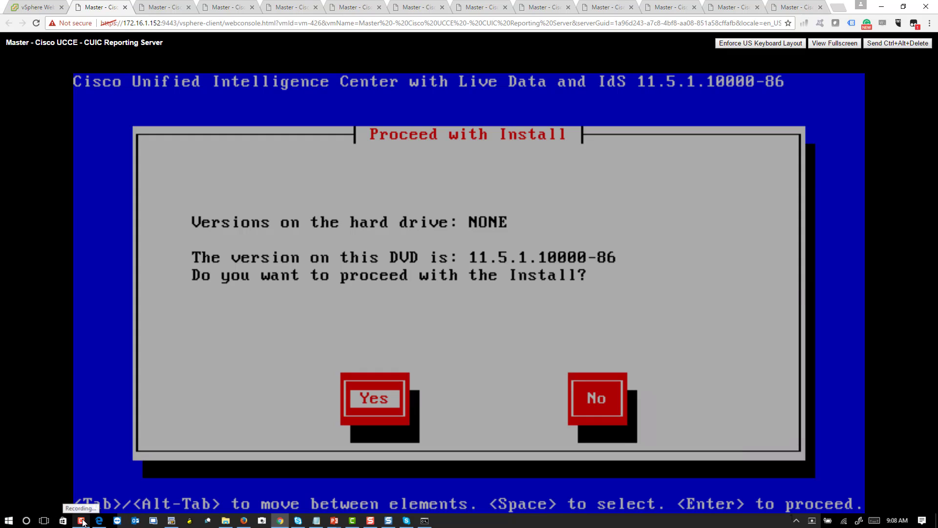
# Step: Agree to install version 11.5.1.10000-86, decline a patch, and continue with Basic Install
pyautogui.press('Return')
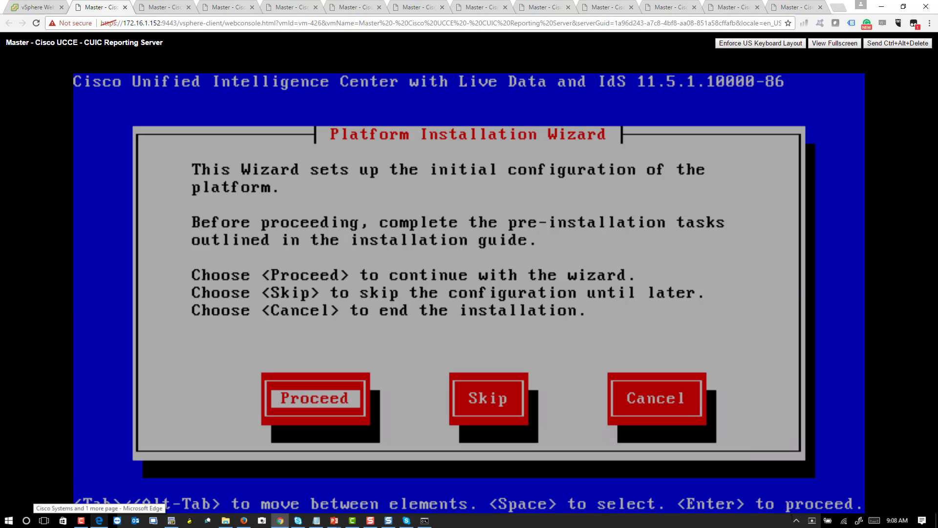
pyautogui.press('Return')
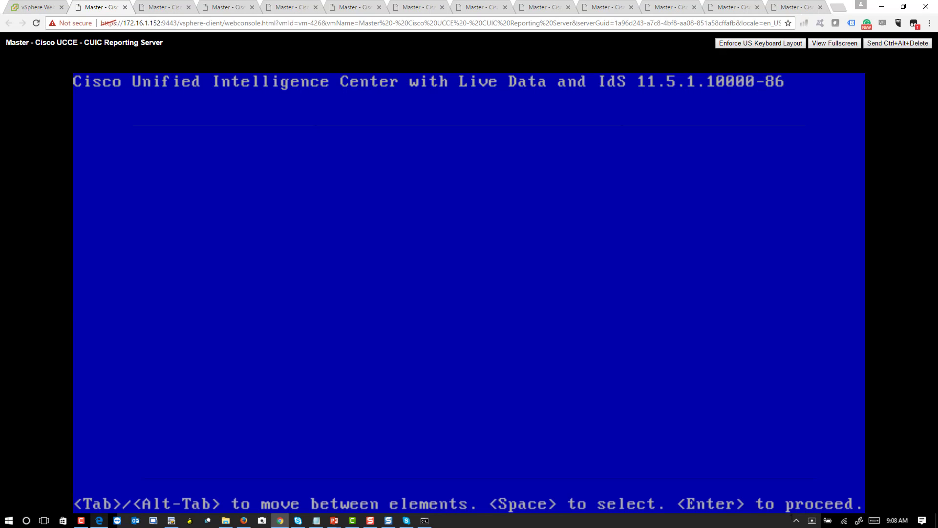
pyautogui.press('Return')
pyautogui.press('Return')
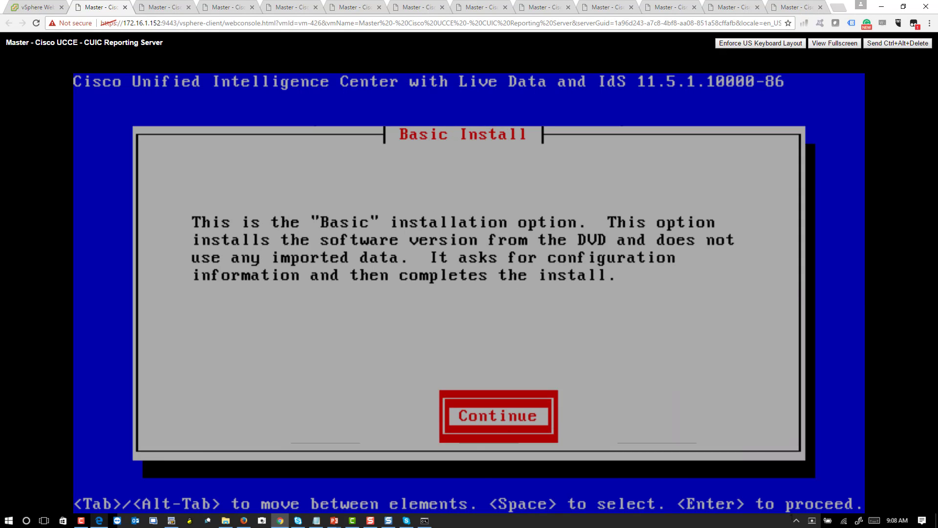
pyautogui.press('Tab')
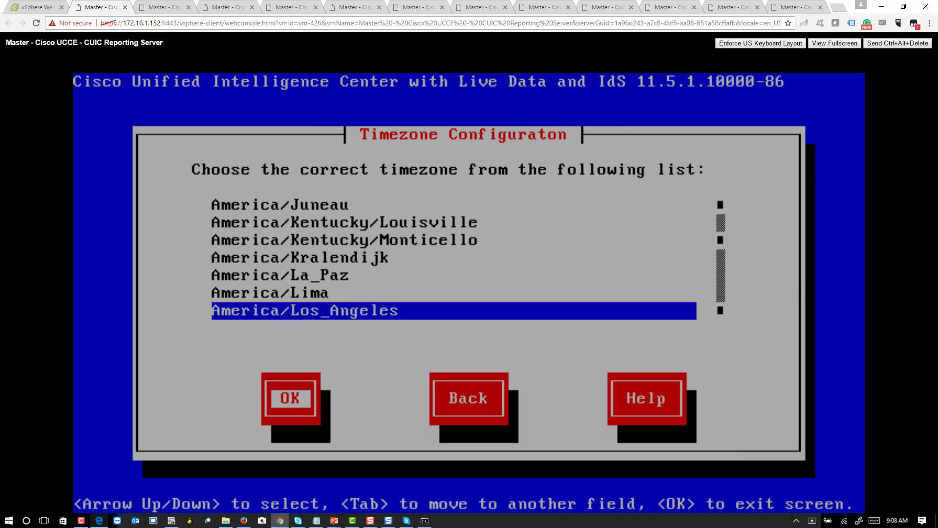
# Step: Accept America/Los_Angeles as timezone, continue past auto negotiation, and keep the default MTU
pyautogui.press('Return')
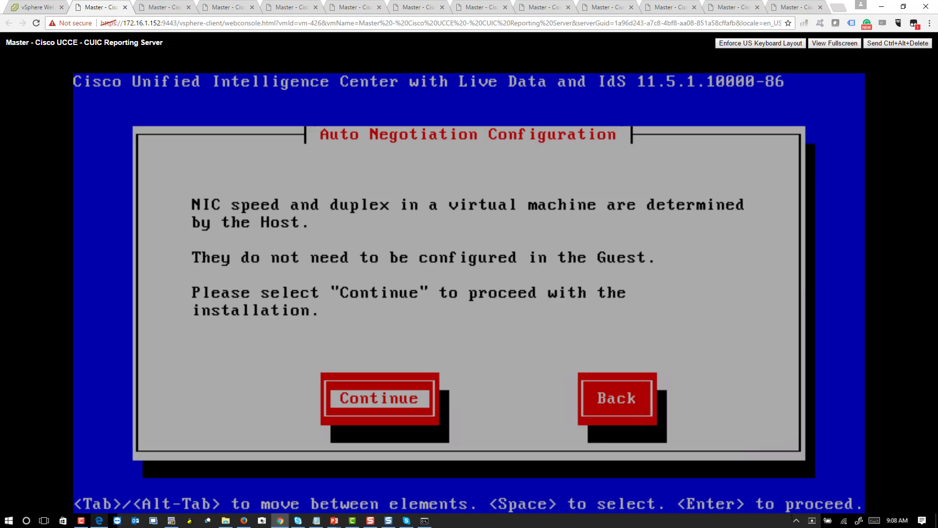
pyautogui.press('Return')
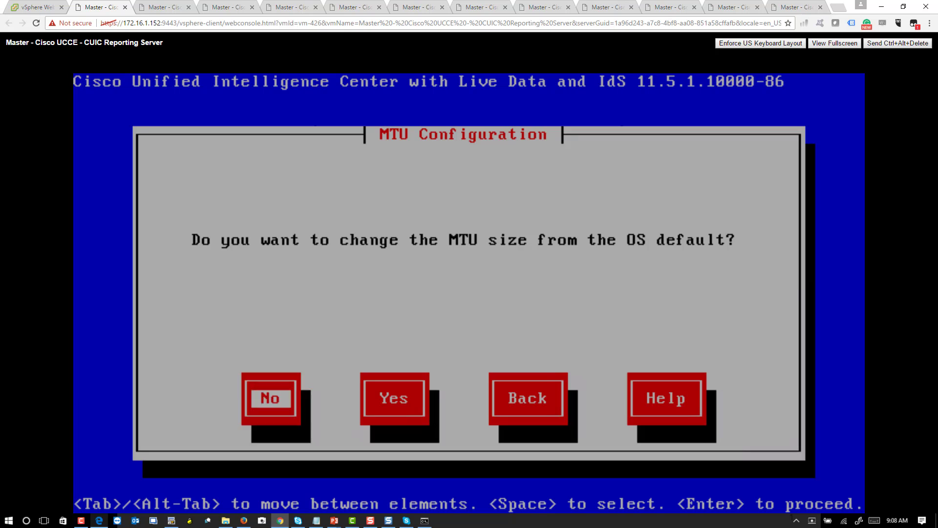
pyautogui.press('Return')
pyautogui.press('Return')
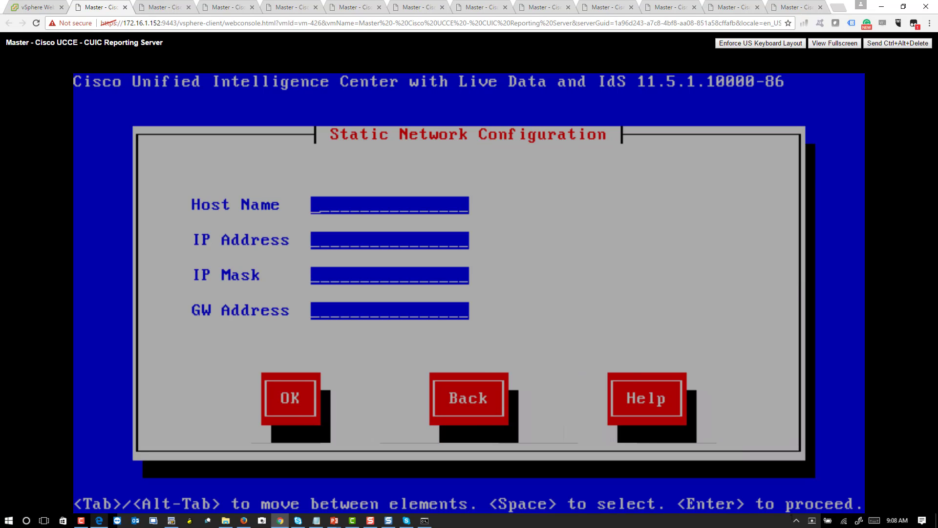
# Step: Set static networking: host cuic, IP 142.100.64.75, mask 255.255.255.0, gateway 142.100.64.1
pyautogui.write('cuic')
pyautogui.press('Tab')
pyautogui.write('142.100.64.75')
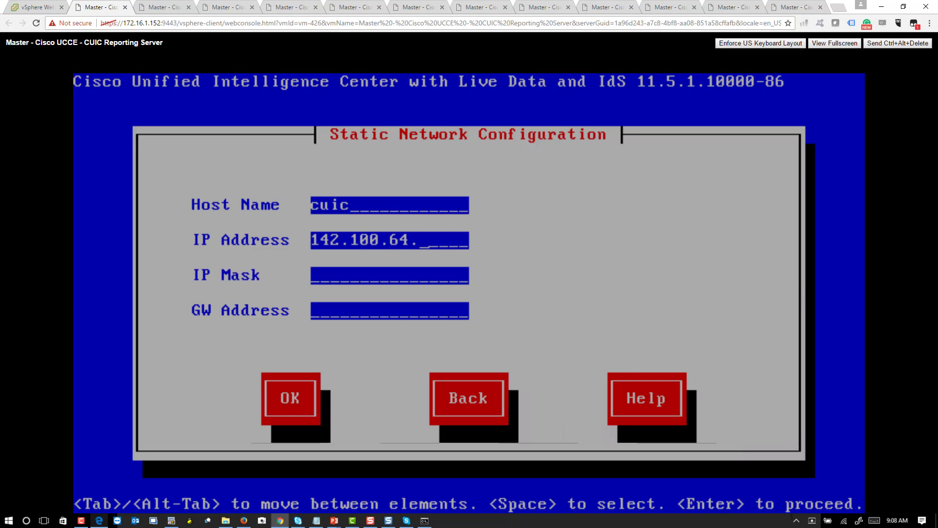
pyautogui.press('Tab')
pyautogui.write('255.255.255.0')
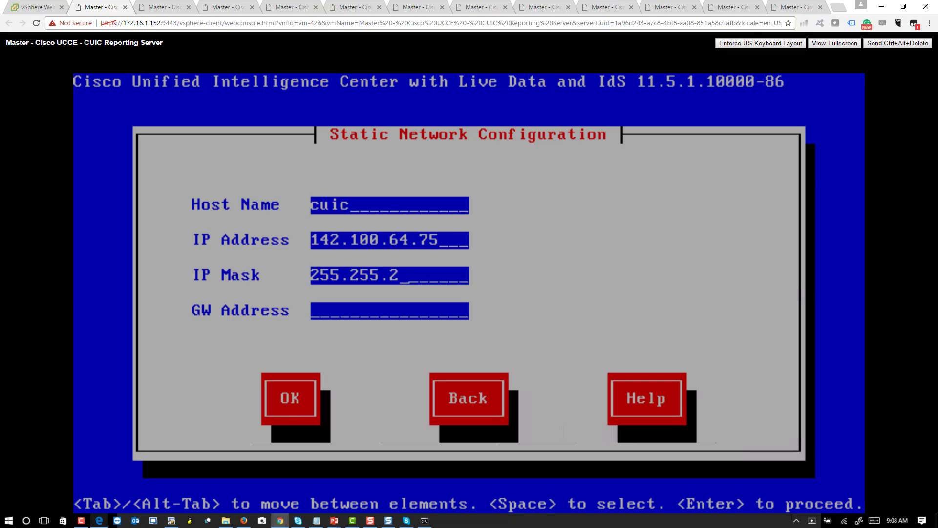
pyautogui.press('Tab')
pyautogui.write('142.100.')
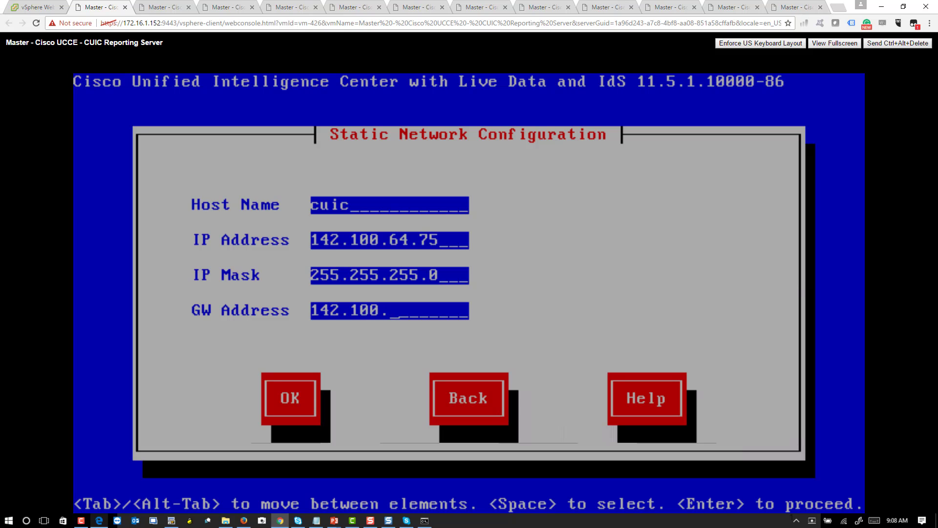
pyautogui.write('64.1')
pyautogui.press('Tab')
pyautogui.press('Return')
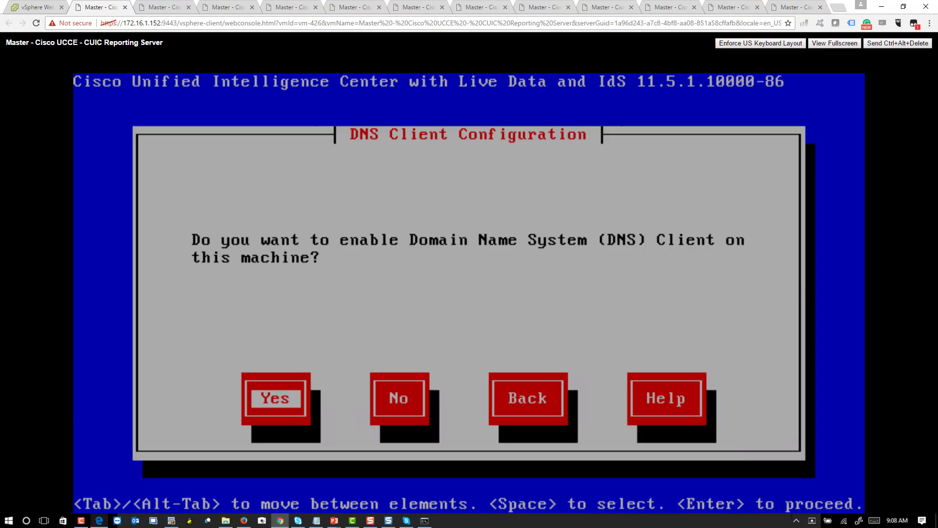
# Step: Enable the DNS client with primary DNS 142.100.64.50 and domain voicebootcamp.com
pyautogui.press('Tab')
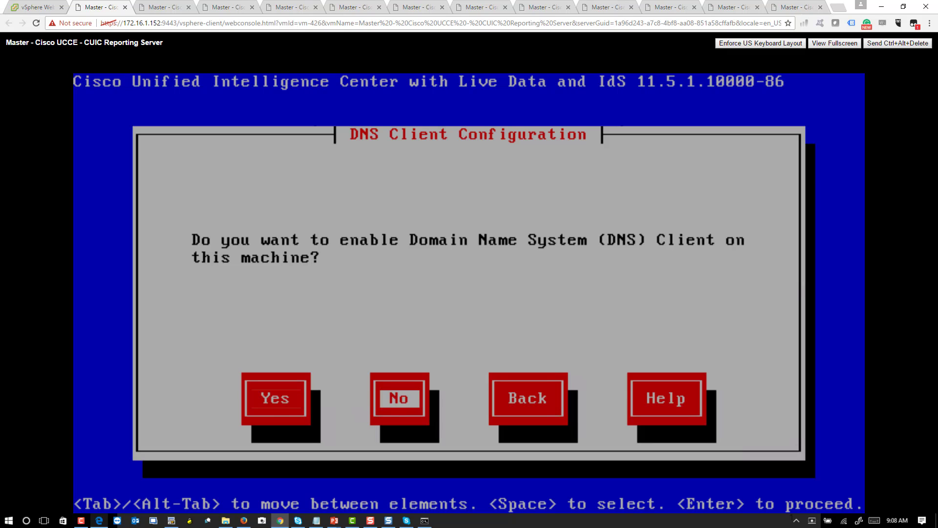
pyautogui.press('Left')
pyautogui.press('Return')
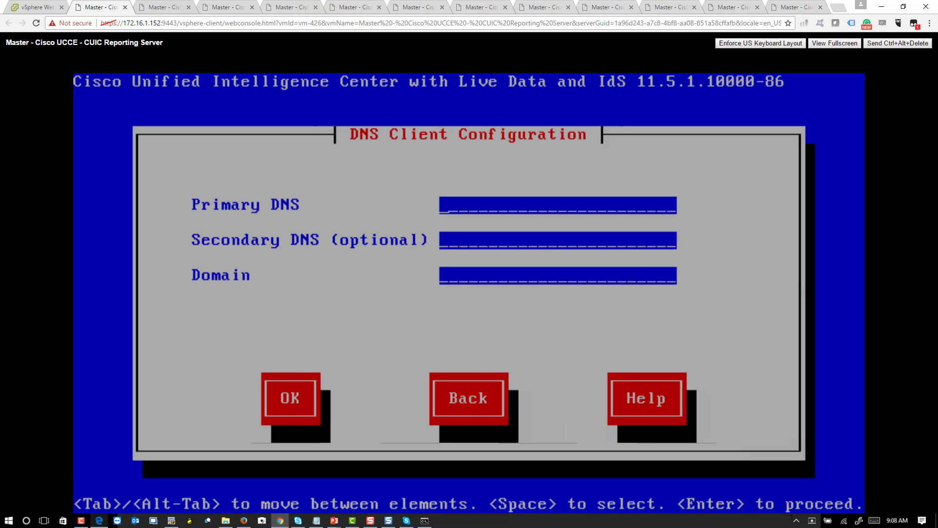
pyautogui.write('142.100.64.5')
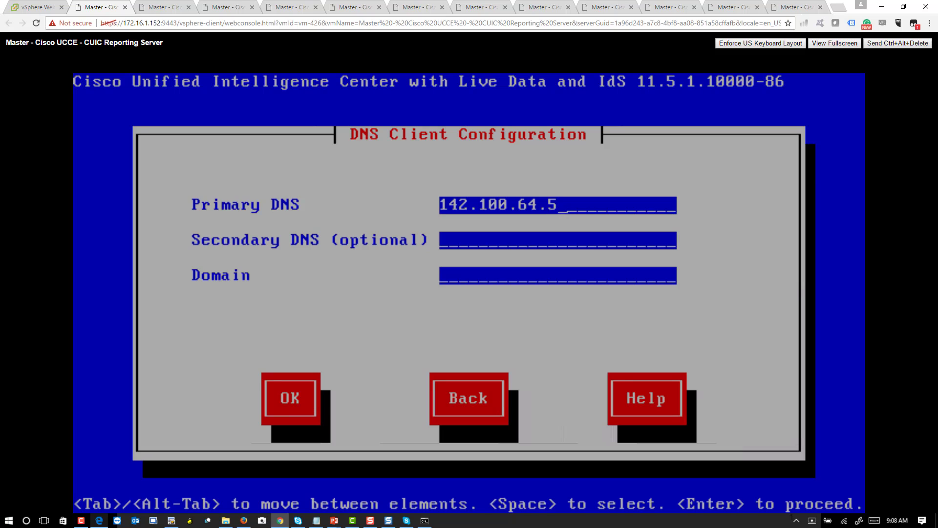
pyautogui.press('BackSpace')
pyautogui.write('50')
pyautogui.press('Tab')
pyautogui.press('Tab')
pyautogui.write('voicebootcamp')
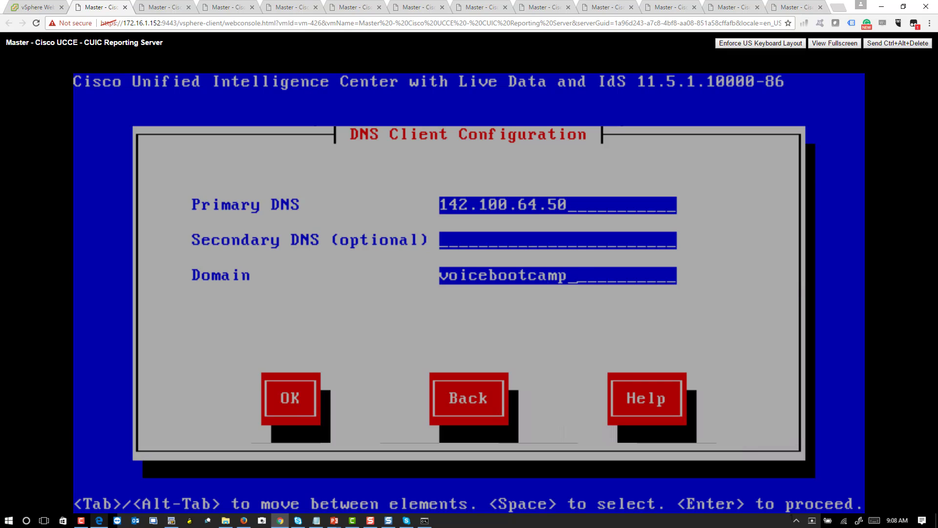
pyautogui.write('.com')
pyautogui.press('Tab')
pyautogui.press('Return')
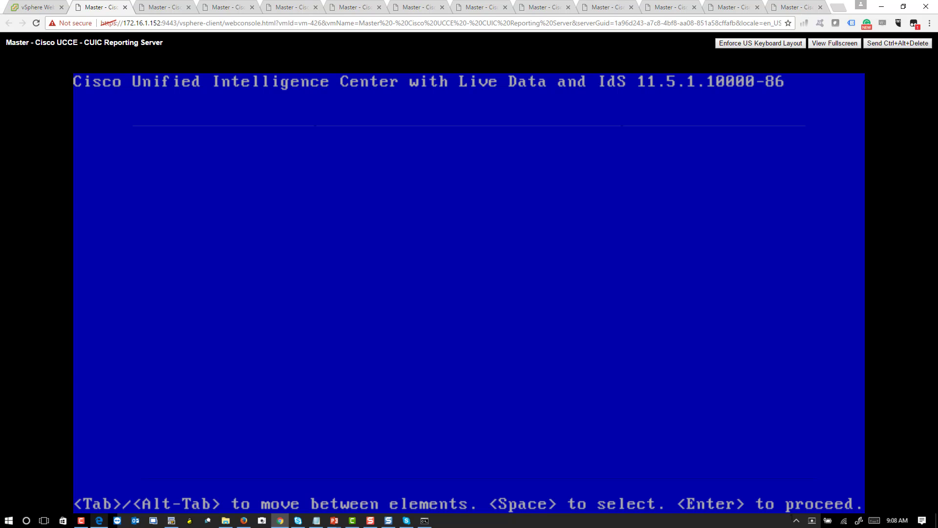
# Step: Set the platform administrator ID and password, entering the password twice
pyautogui.write('administrator')
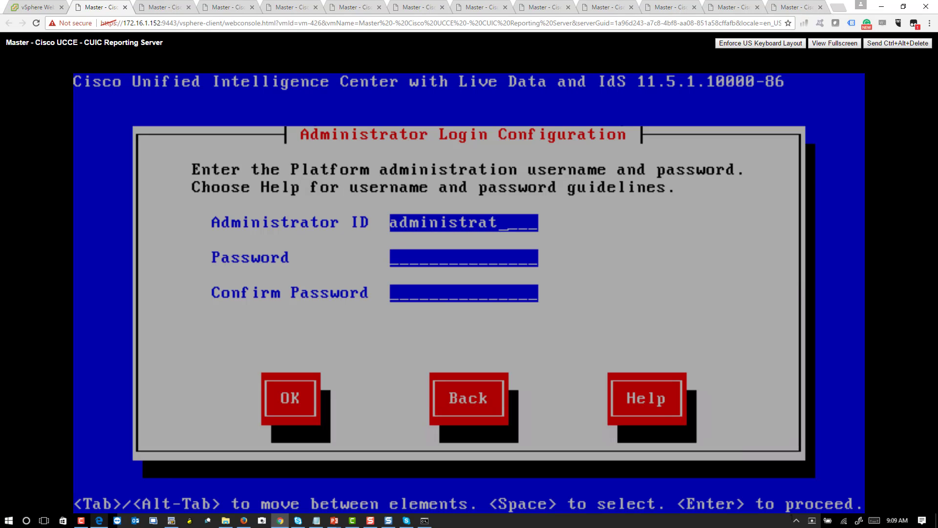
pyautogui.press('Tab')
pyautogui.write('**************')
pyautogui.press('Tab')
pyautogui.write('**************')
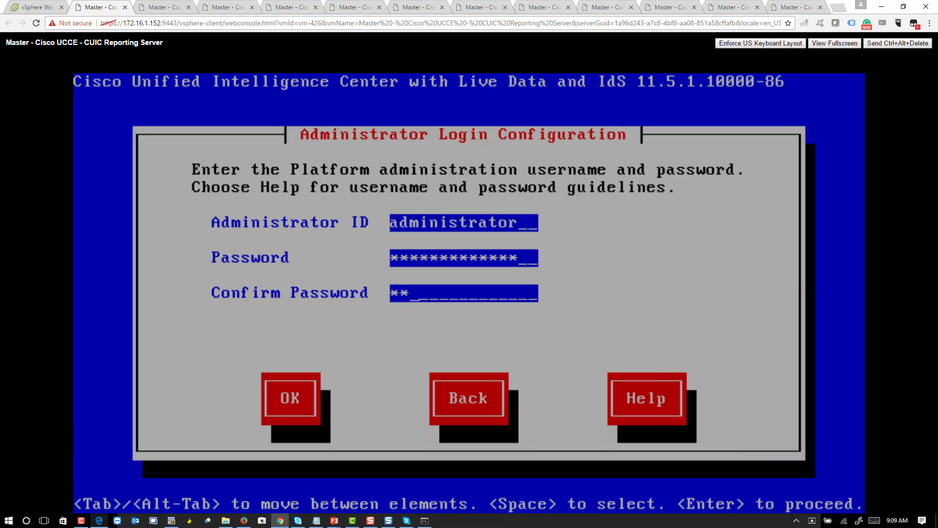
pyautogui.press('Tab')
pyautogui.press('Return')
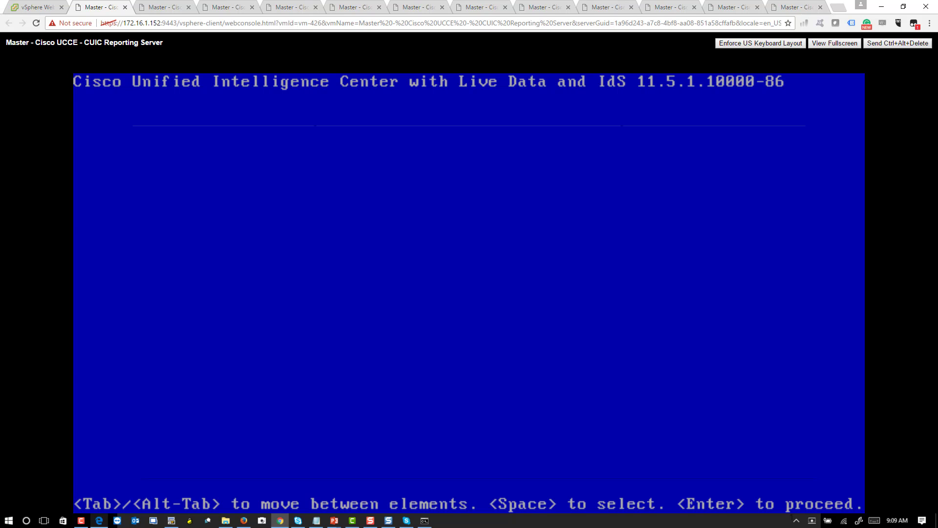
# Step: Enter certificate details: organization VoiceBootcamp inc, the unit, location San Jose, state CA
pyautogui.write('VoiceBootcamp inc')
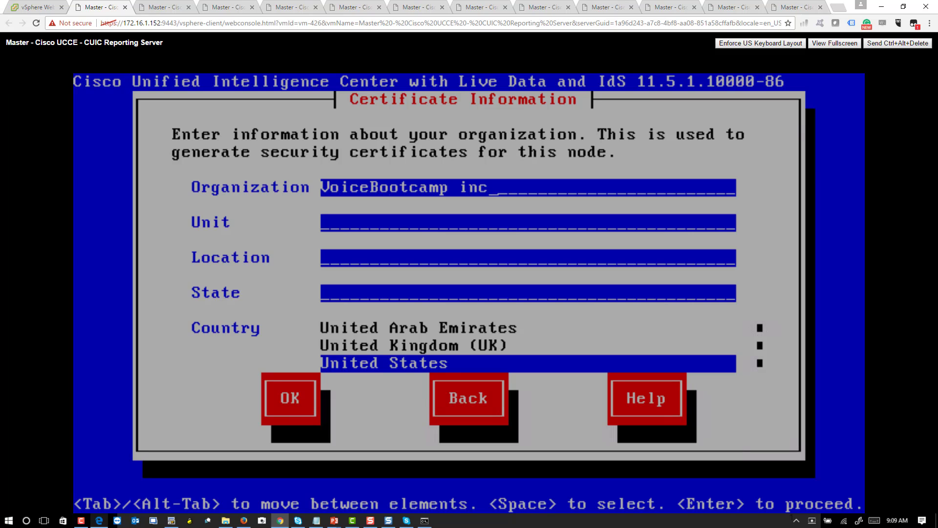
pyautogui.press('Tab')
pyautogui.write('UCCE')
pyautogui.press('Tab')
pyautogui.write('San Jose')
pyautogui.press('Tab')
pyautogui.write('CA')
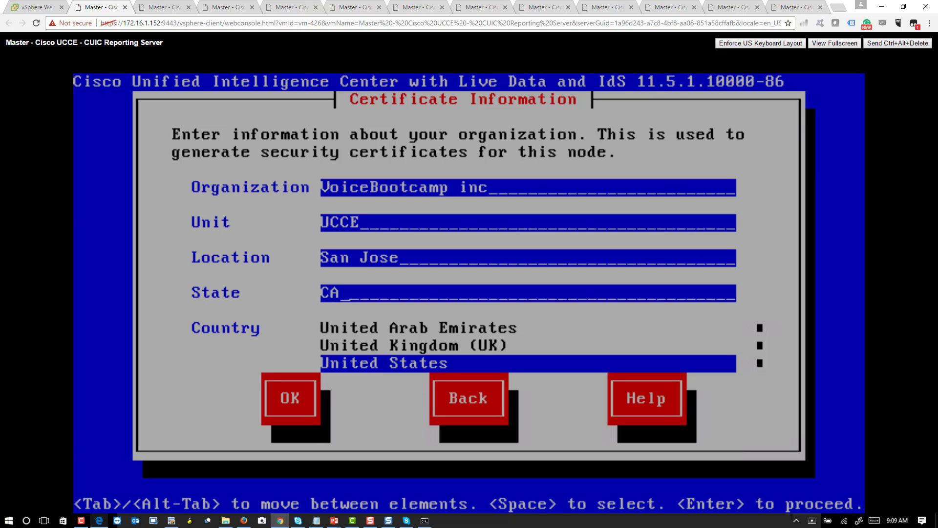
pyautogui.press('Tab')
pyautogui.press('Tab')
pyautogui.press('Return')
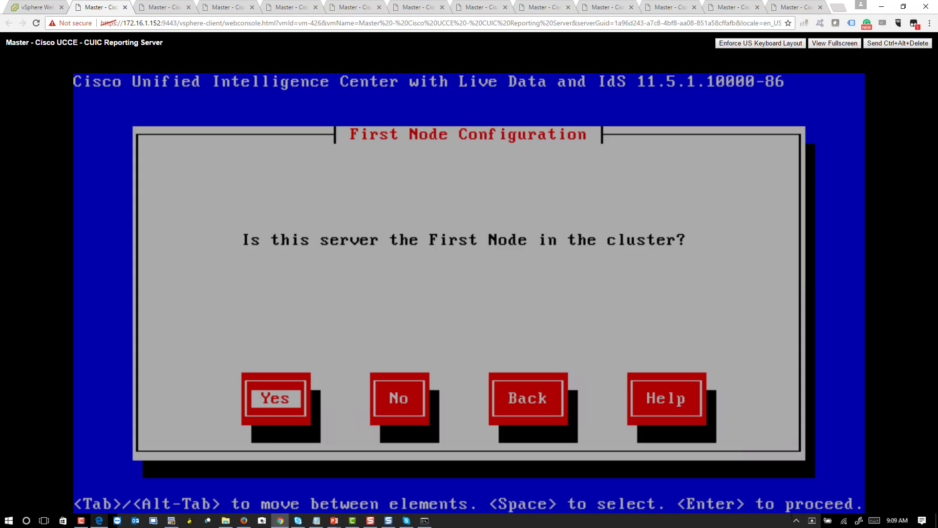
# Step: Make this server the first cluster node and use NTP server 135.11.11.11
pyautogui.press('Return')
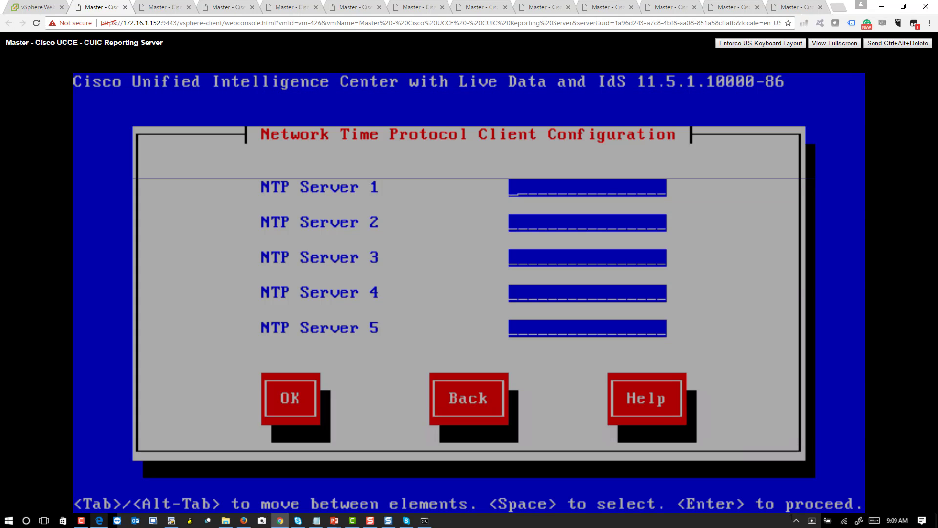
pyautogui.write('135.11.11.11')
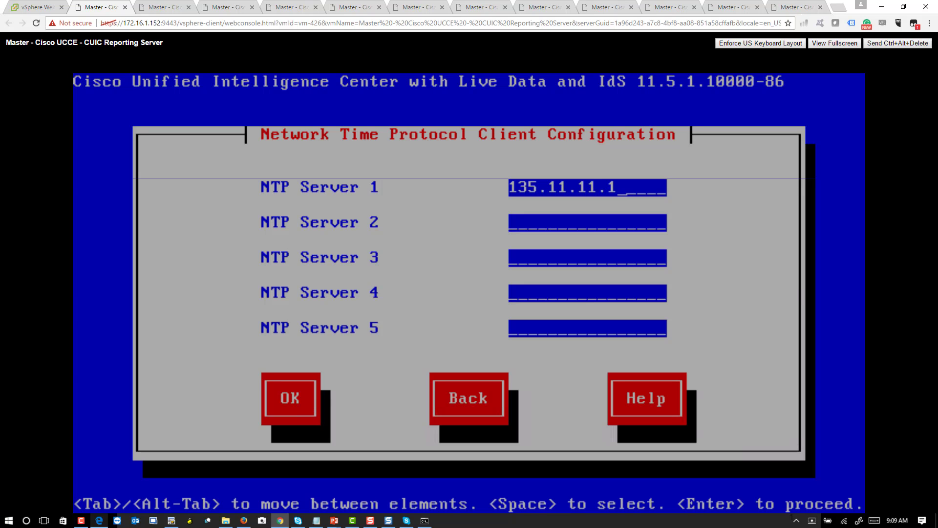
pyautogui.press('Tab')
pyautogui.press('Tab')
pyautogui.press('Tab')
pyautogui.press('Tab')
pyautogui.press('Tab')
pyautogui.press('Return')
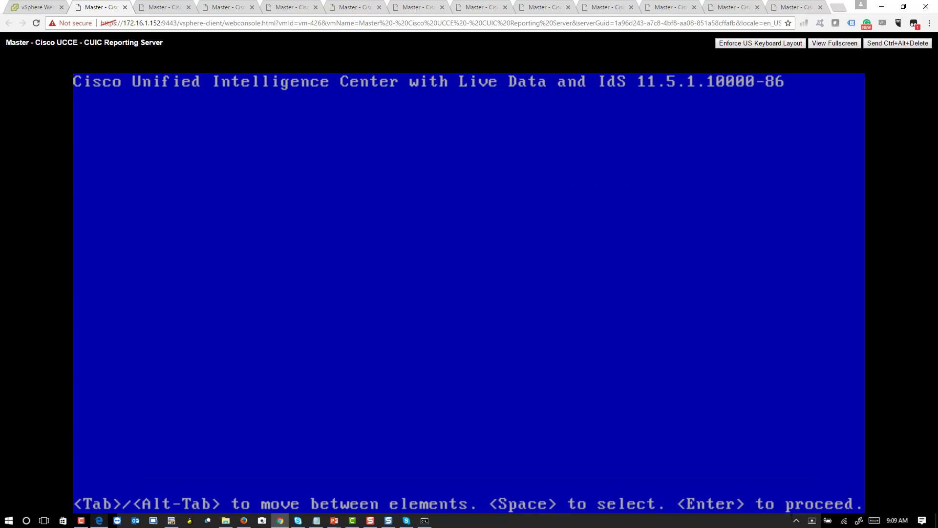
# Step: Set the security password, entering it twice to confirm
pyautogui.write('**********')
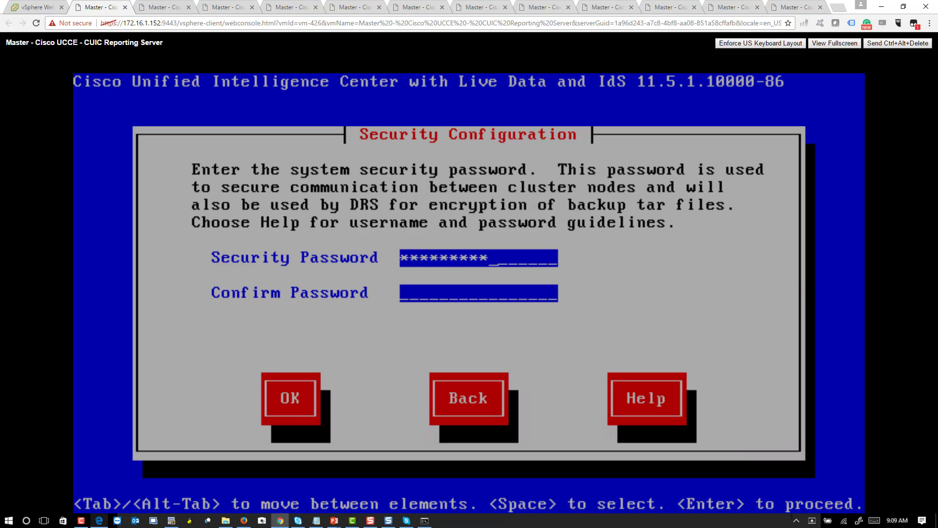
pyautogui.press('BackSpace')
pyautogui.press('BackSpace')
pyautogui.press('BackSpace')
pyautogui.press('BackSpace')
pyautogui.press('BackSpace')
pyautogui.press('BackSpace')
pyautogui.press('BackSpace')
pyautogui.press('BackSpace')
pyautogui.press('BackSpace')
pyautogui.press('BackSpace')
pyautogui.press('BackSpace')
pyautogui.press('BackSpace')
pyautogui.press('BackSpace')
pyautogui.press('BackSpace')
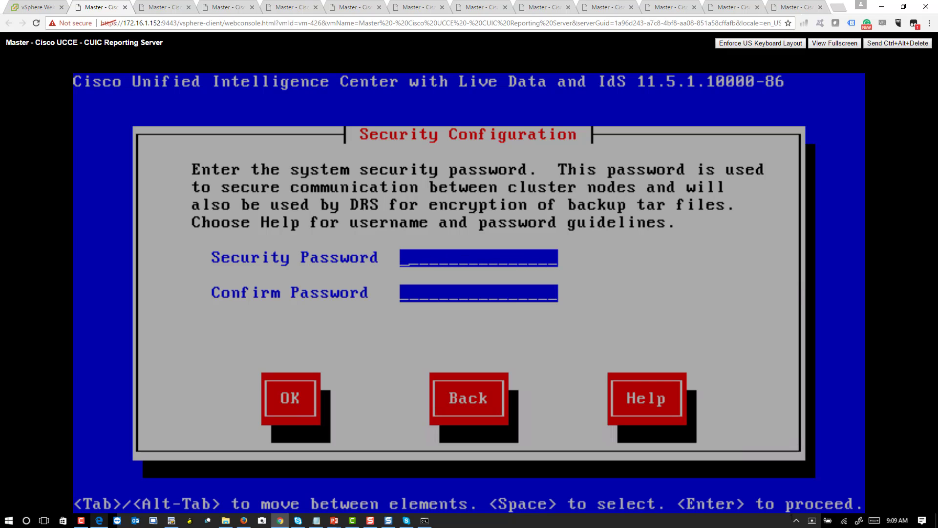
pyautogui.write('*************')
pyautogui.press('Tab')
pyautogui.write('*************')
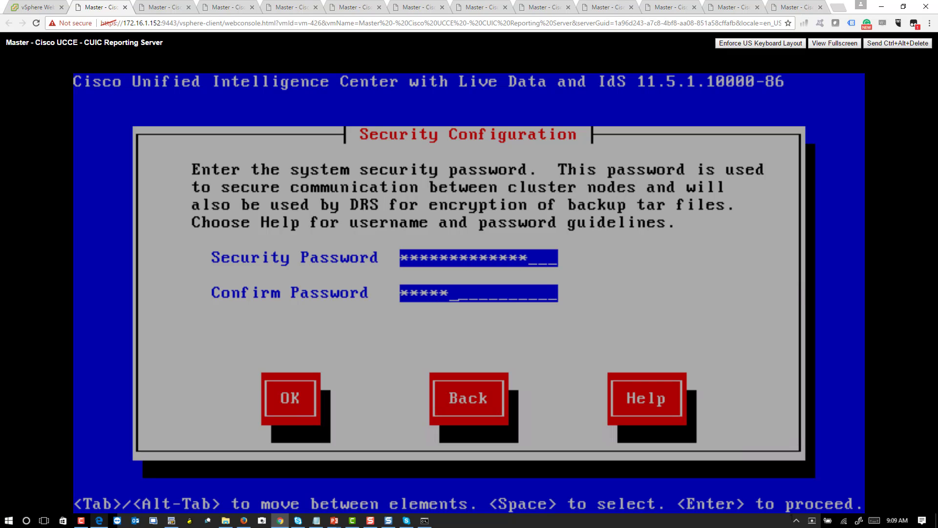
pyautogui.press('Tab')
pyautogui.press('Return')
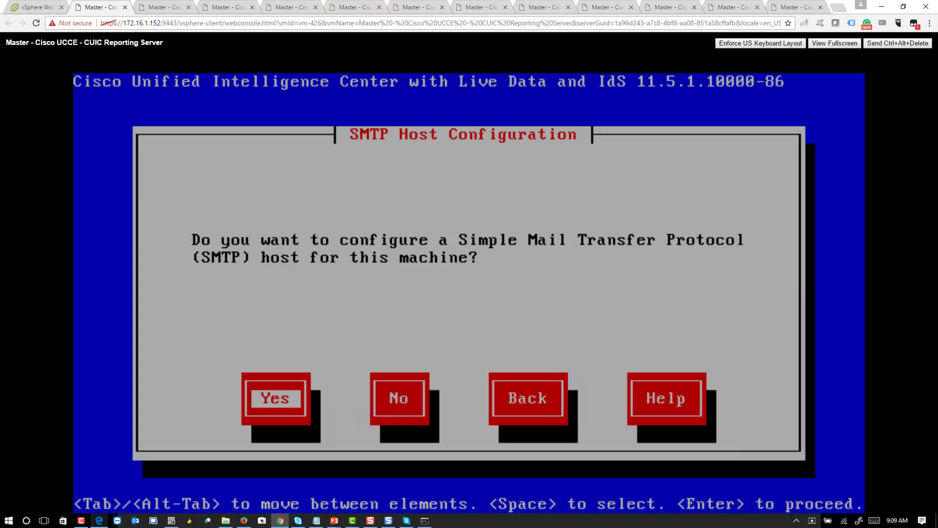
# Step: Decline SMTP, enter the application user name and password twice, and confirm the platform configuration
pyautogui.press('Tab')
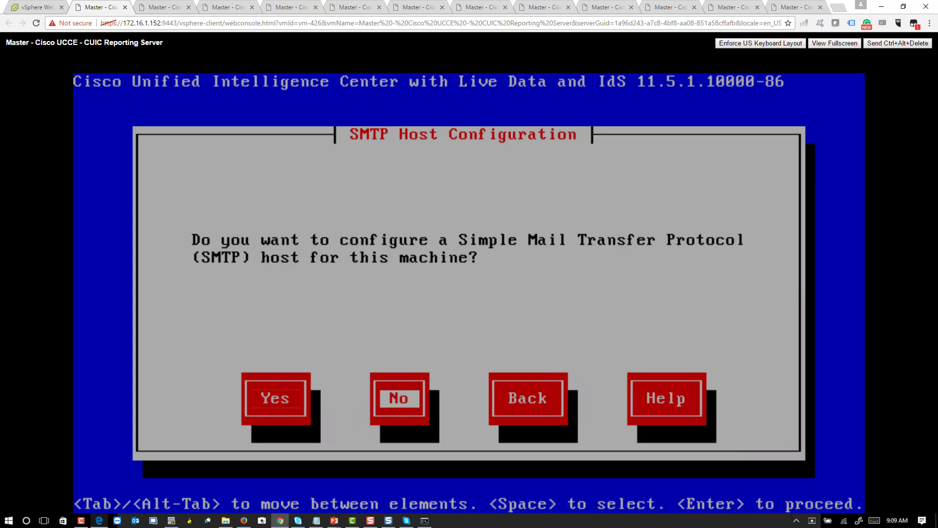
pyautogui.press('Return')
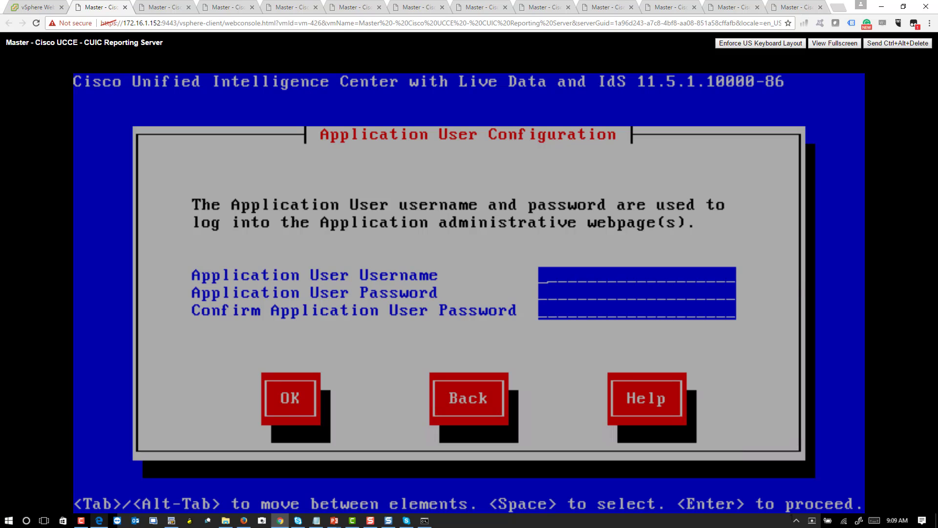
pyautogui.write('administrator')
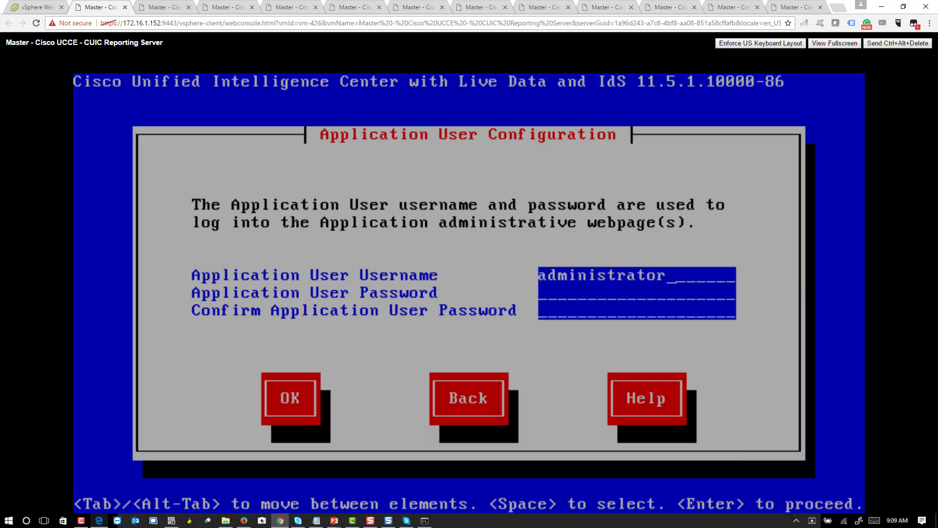
pyautogui.press('Tab')
pyautogui.write('*************')
pyautogui.press('Tab')
pyautogui.write('*********')
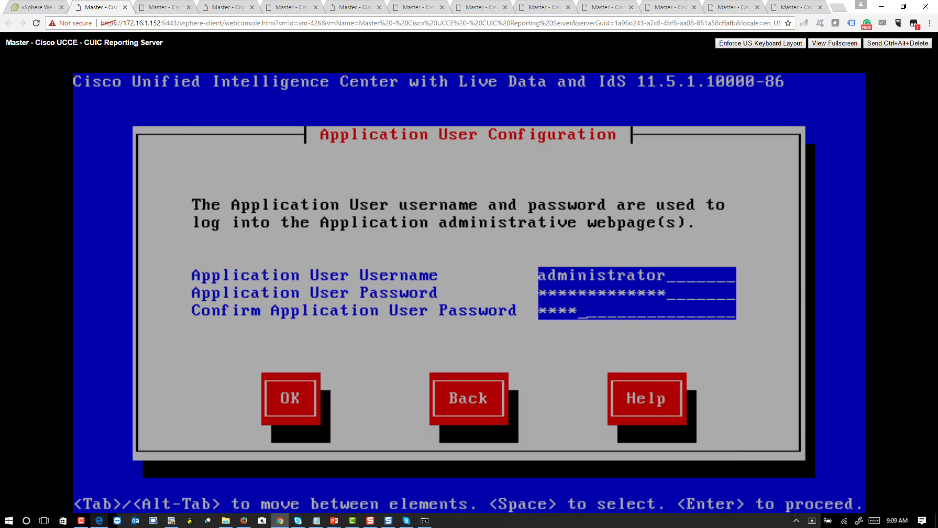
pyautogui.write('****')
pyautogui.press('Tab')
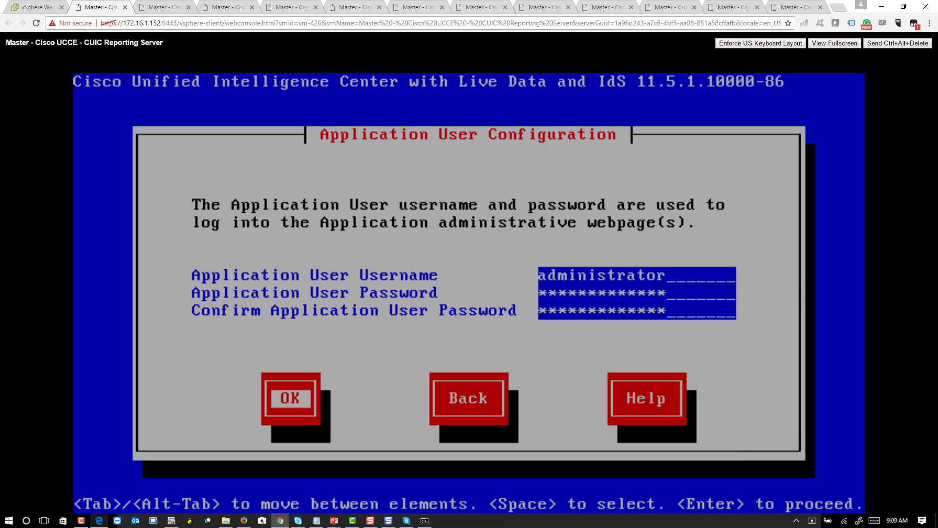
pyautogui.press('Return')
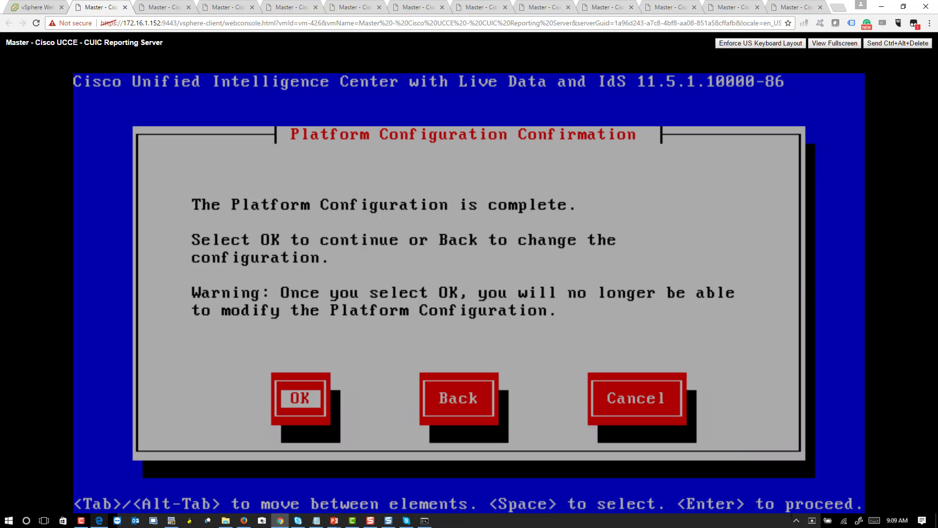
pyautogui.press('Return')
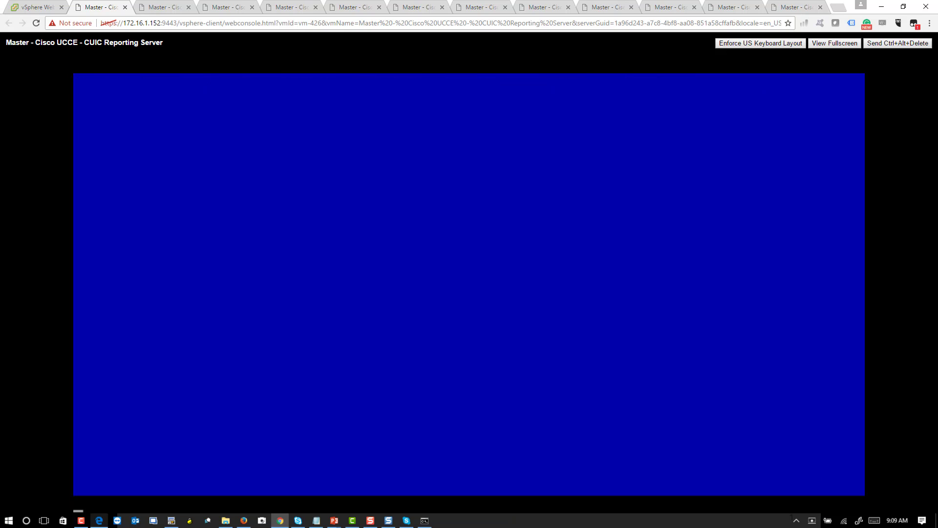